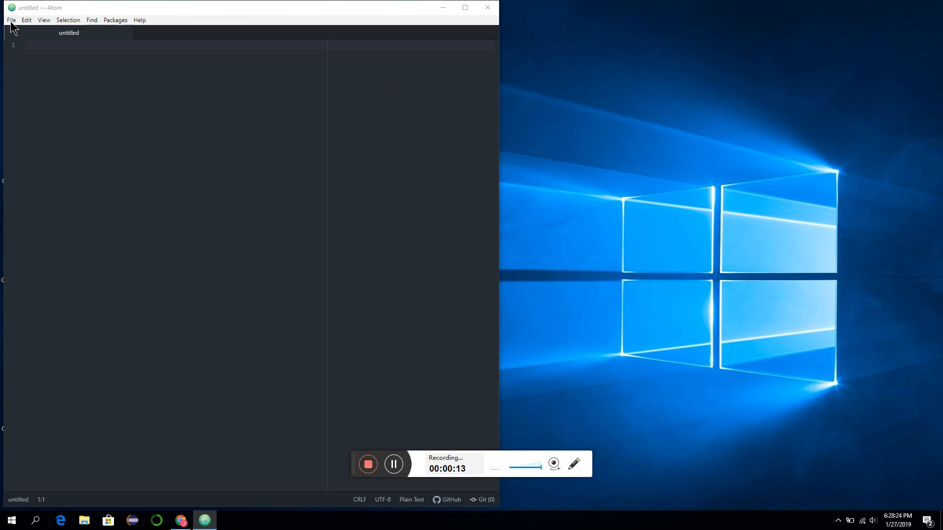
Search the package installation settings for Atom-live-server and install the atom-live-server package.
{"action": "left_click", "coordinate": [11, 21]}
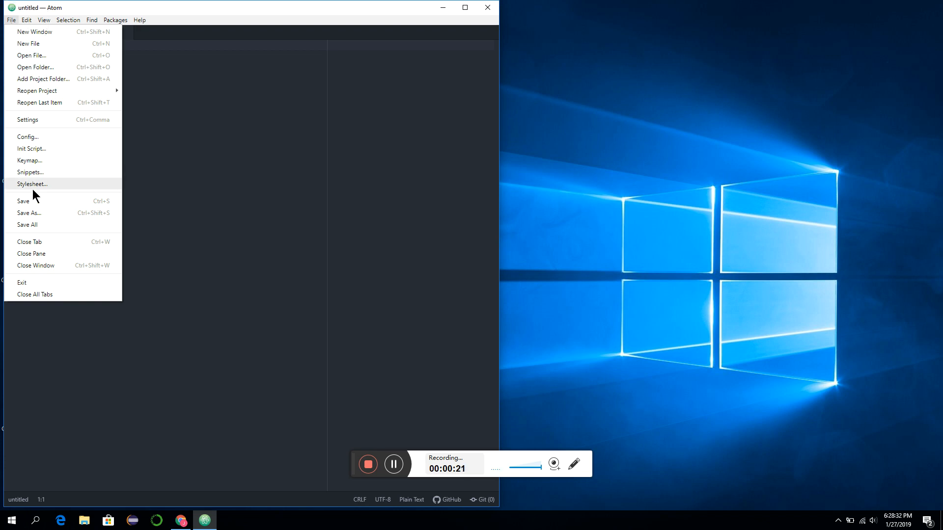
{"action": "left_click", "coordinate": [48, 122]}
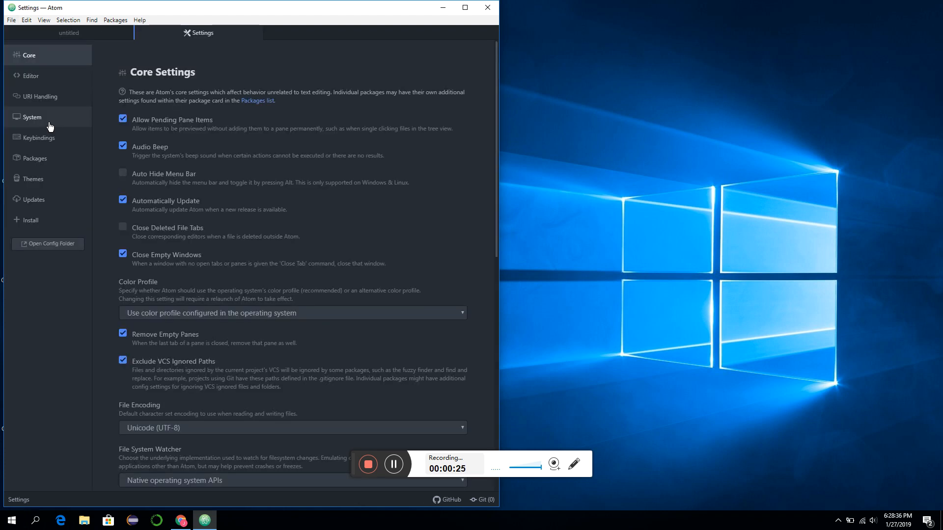
{"action": "left_click", "coordinate": [43, 223]}
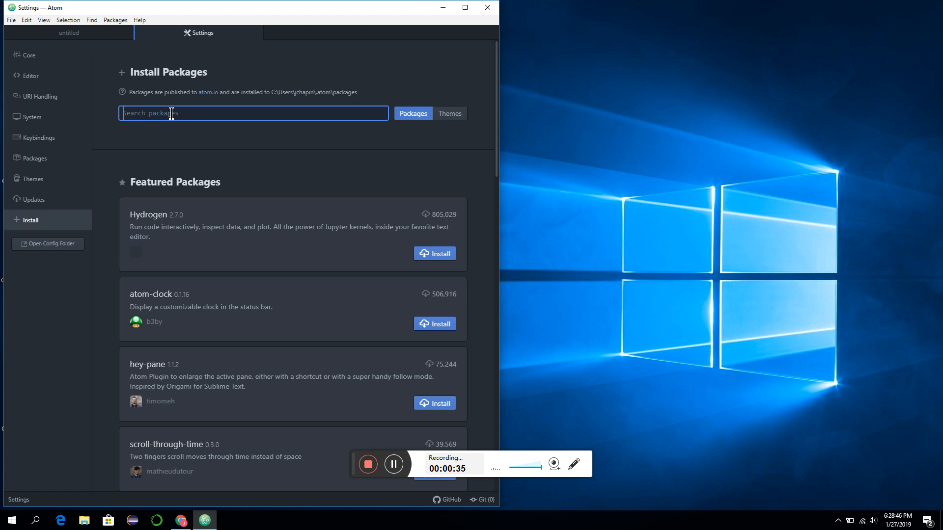
{"action": "type", "text": "Atom-"}
{"action": "key", "text": "Return"}
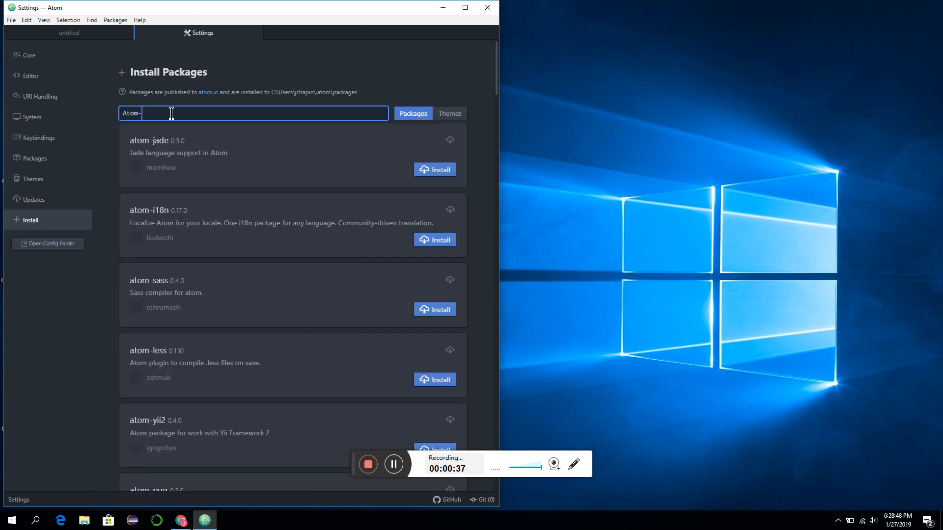
{"action": "type", "text": "live"}
{"action": "key", "text": "Return"}
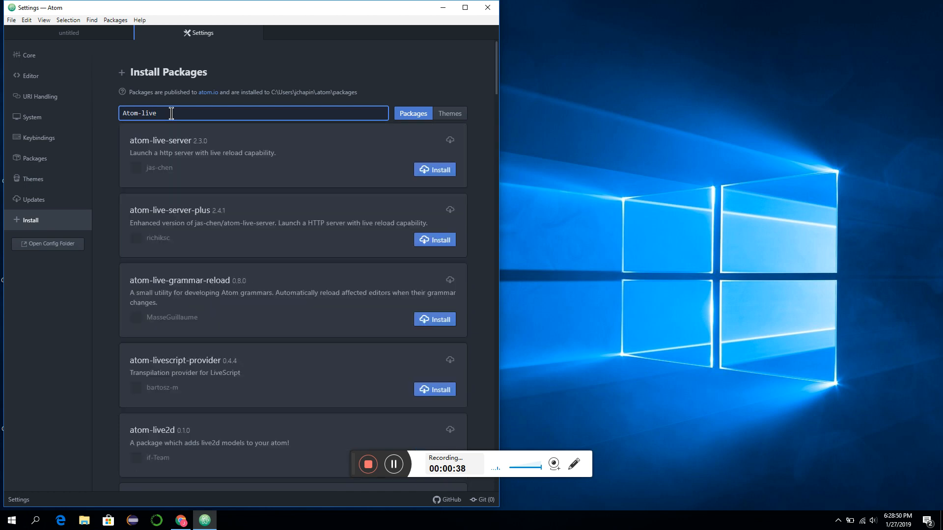
{"action": "type", "text": "-server"}
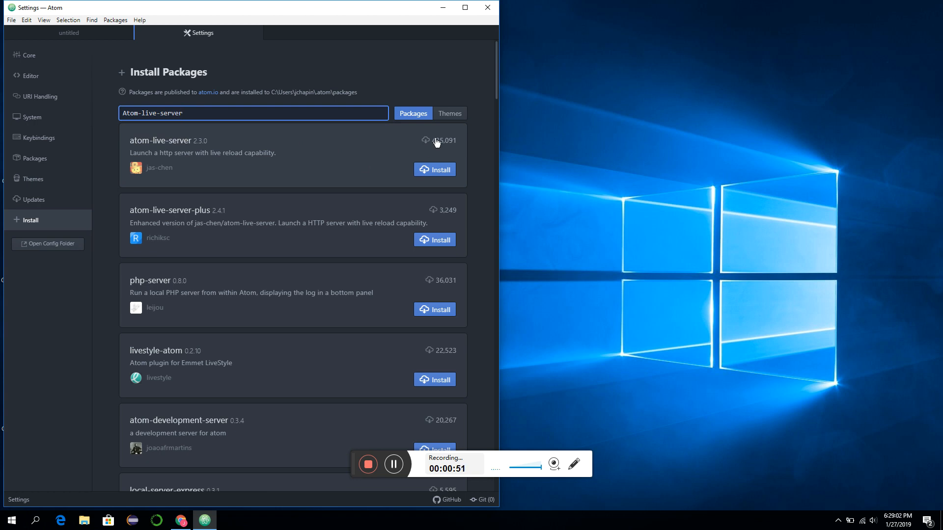
{"action": "left_click", "coordinate": [437, 170]}
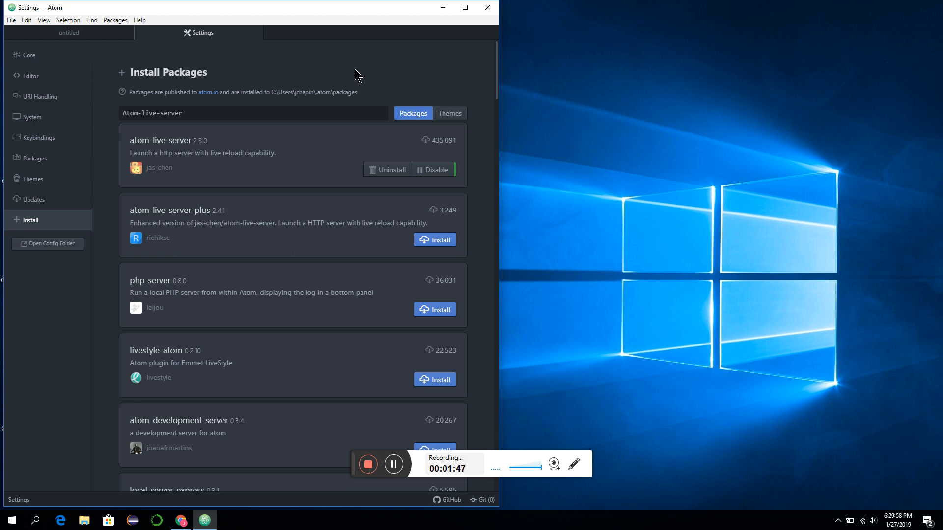
Search for Autosave-onchange in place of the previous package search and install the autosave-onchange package.
{"action": "left_click", "coordinate": [205, 113]}
{"action": "left_click_drag", "start_coordinate": [204, 113], "coordinate": [98, 118]}
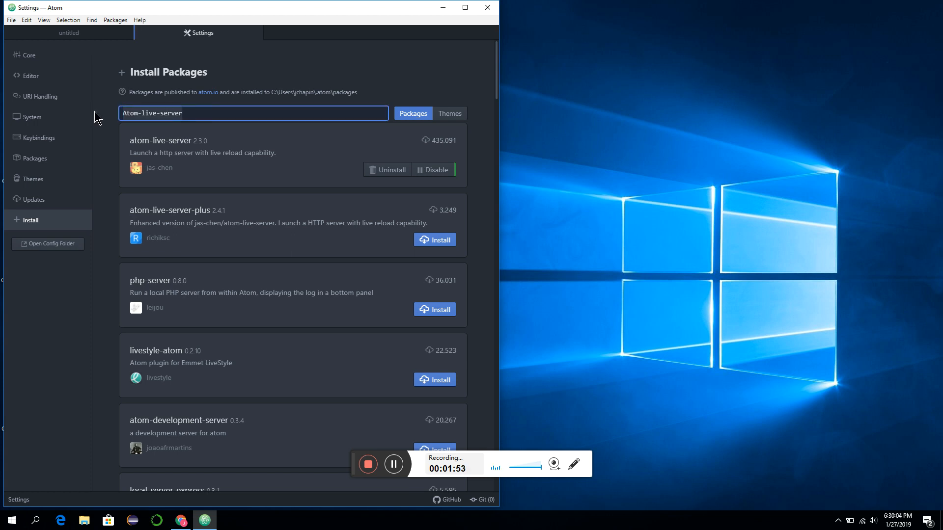
{"action": "type", "text": "Atom"}
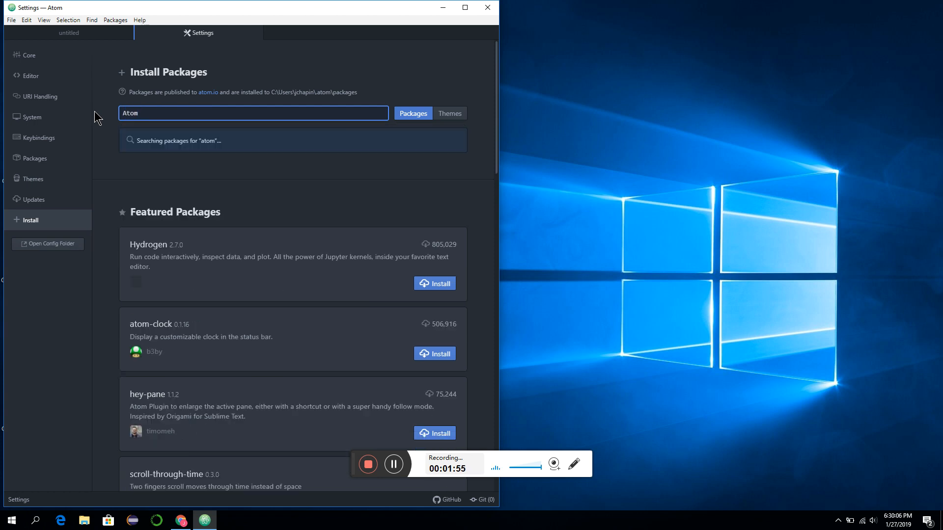
{"action": "key", "text": "BackSpace"}
{"action": "key", "text": "BackSpace"}
{"action": "key", "text": "BackSpace"}
{"action": "key", "text": "BackSpace"}
{"action": "type", "text": "Autosav"}
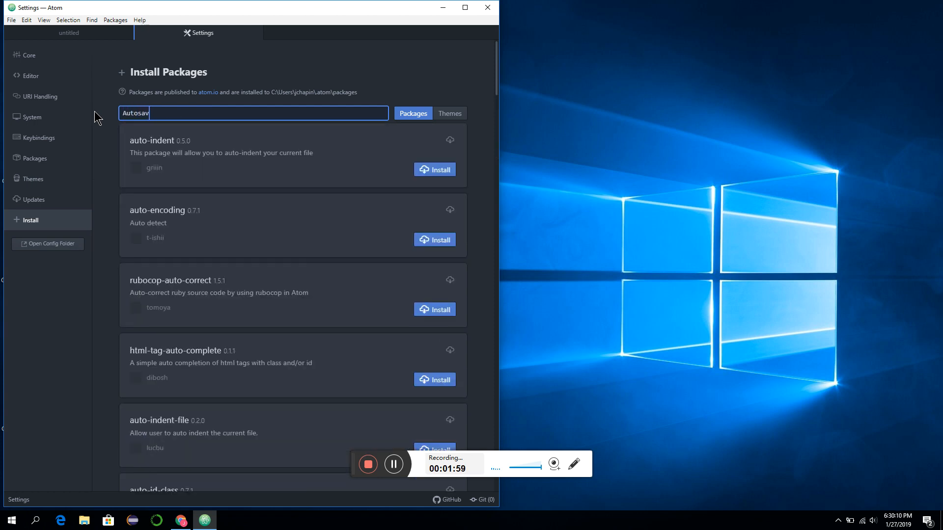
{"action": "type", "text": "e-"}
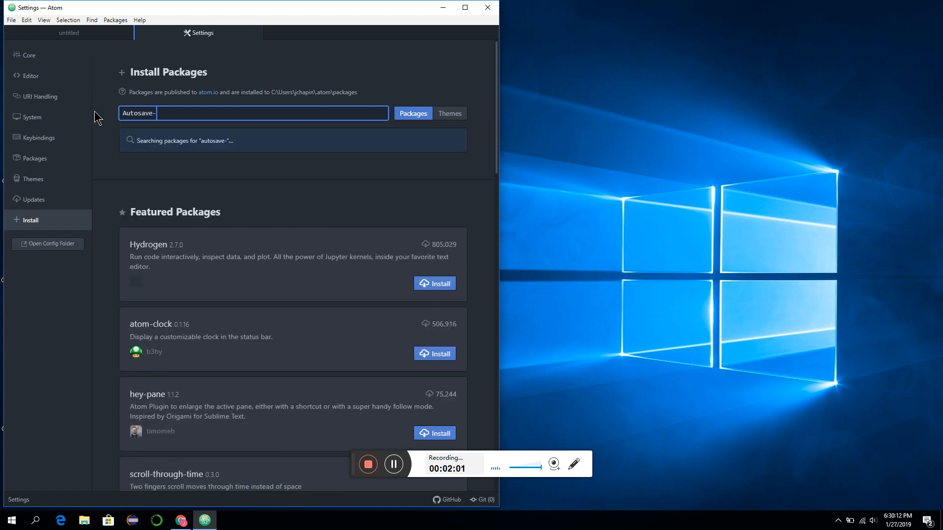
{"action": "type", "text": "onchange"}
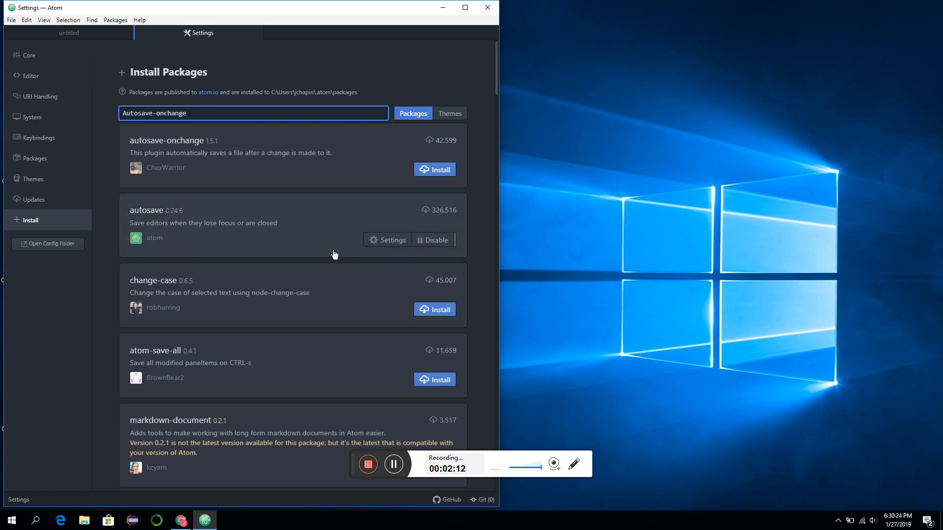
{"action": "left_click", "coordinate": [436, 171]}
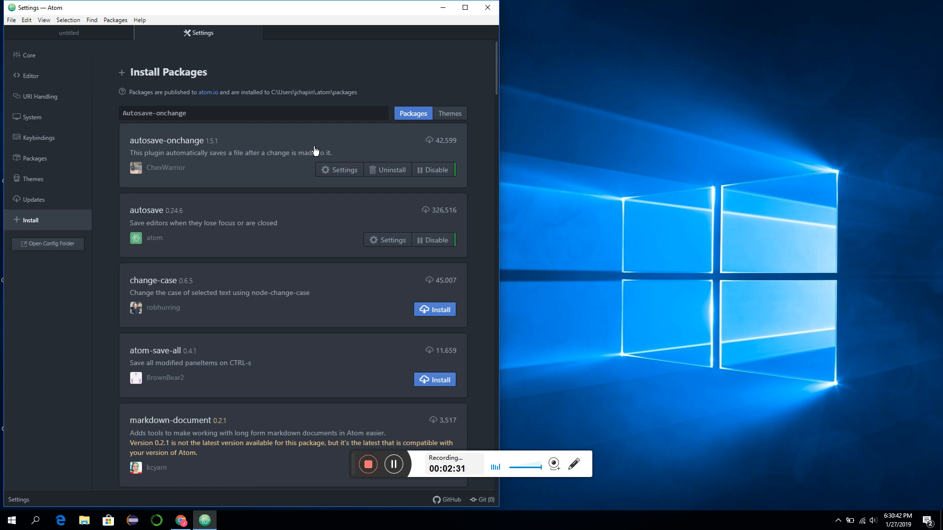
Search for Autoclose-html in place of the previous package search and install the autoclose-html package.
{"action": "left_click_drag", "start_coordinate": [203, 115], "coordinate": [39, 122]}
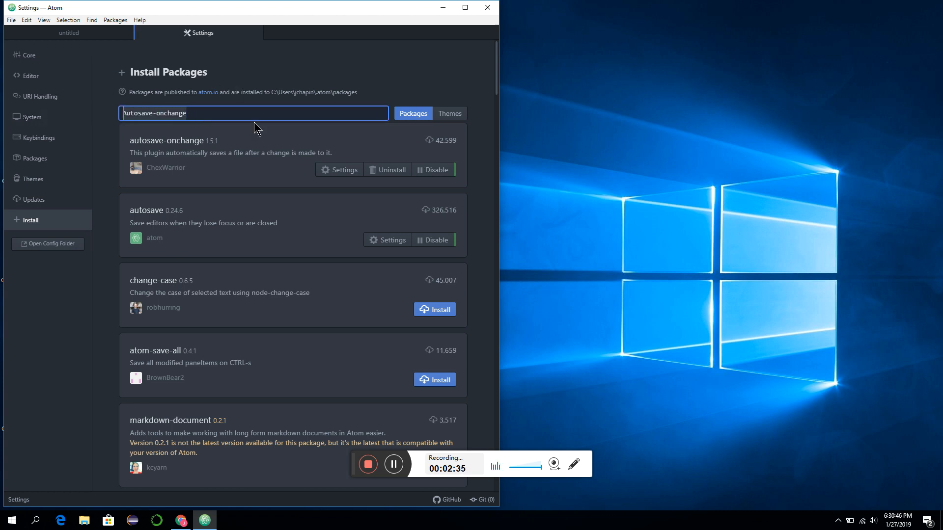
{"action": "type", "text": "Auto"}
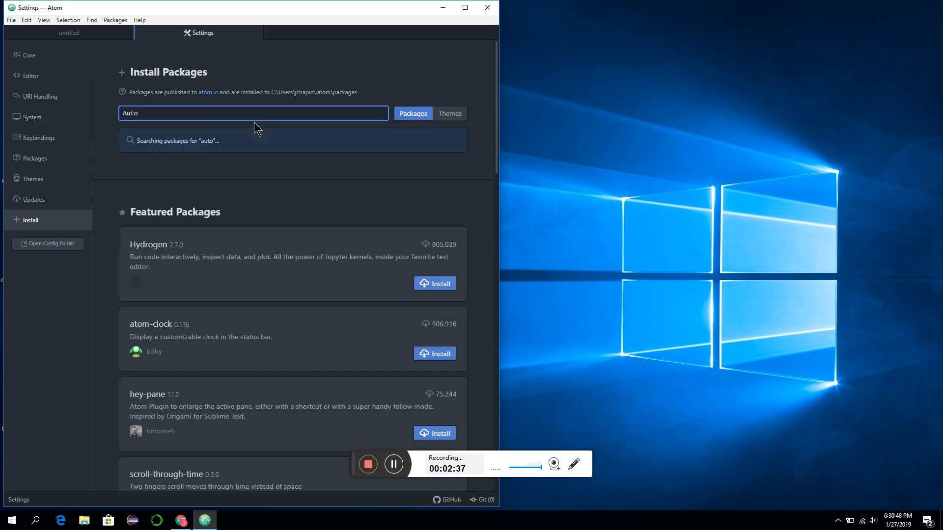
{"action": "type", "text": "close"}
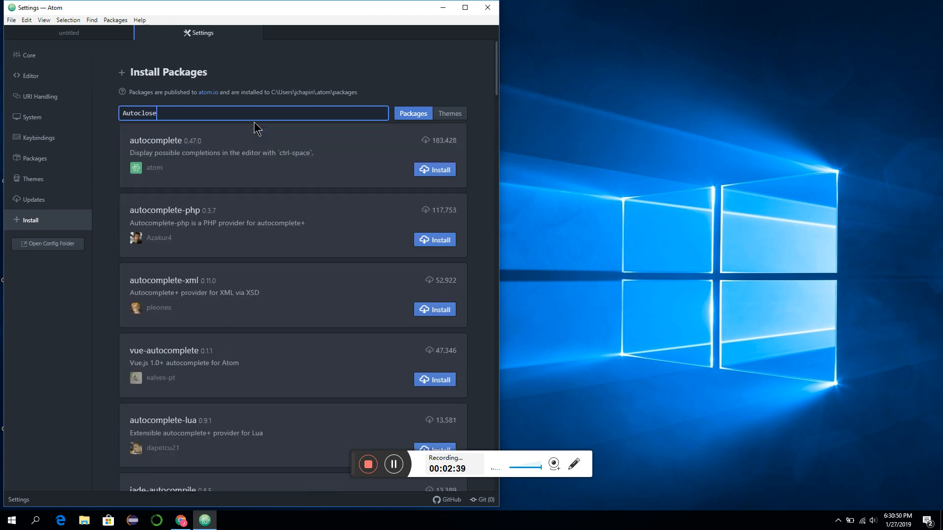
{"action": "type", "text": "-html"}
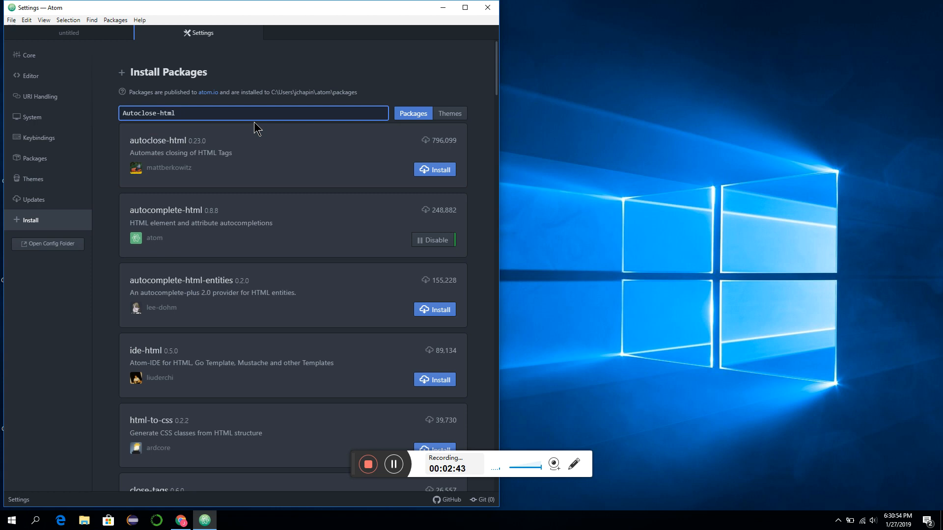
{"action": "key", "text": "Return"}
{"action": "left_click", "coordinate": [443, 170]}
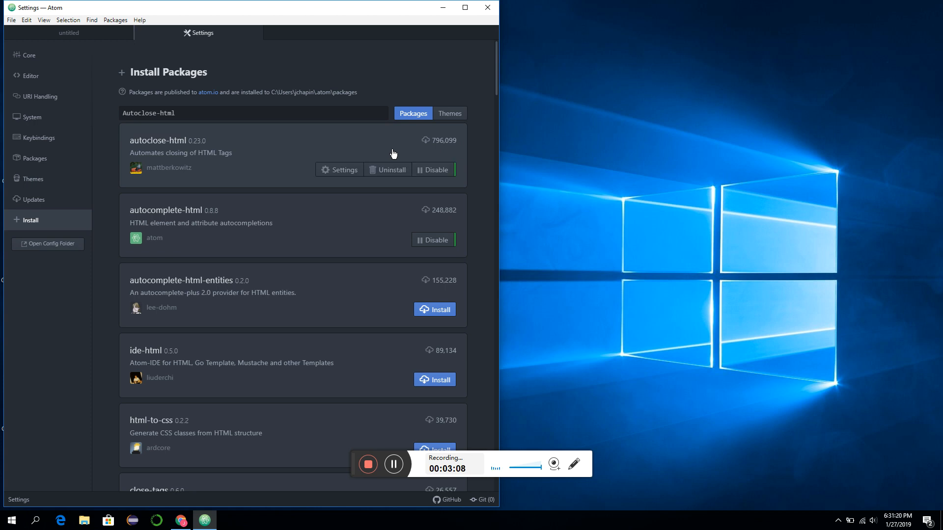
Try out tag closing in the untitled file with a <body> tag and an indented <h1> tag below it.
{"action": "left_click", "coordinate": [87, 33]}
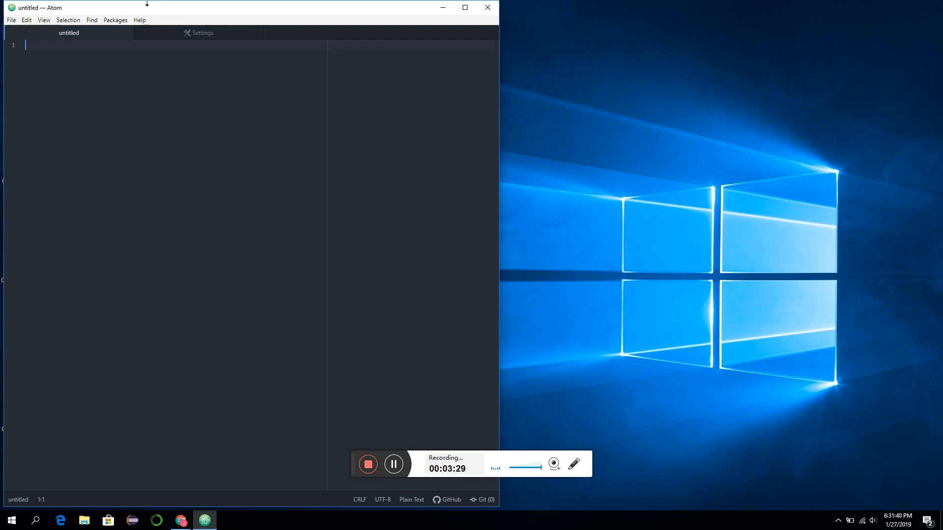
{"action": "type", "text": "l"}
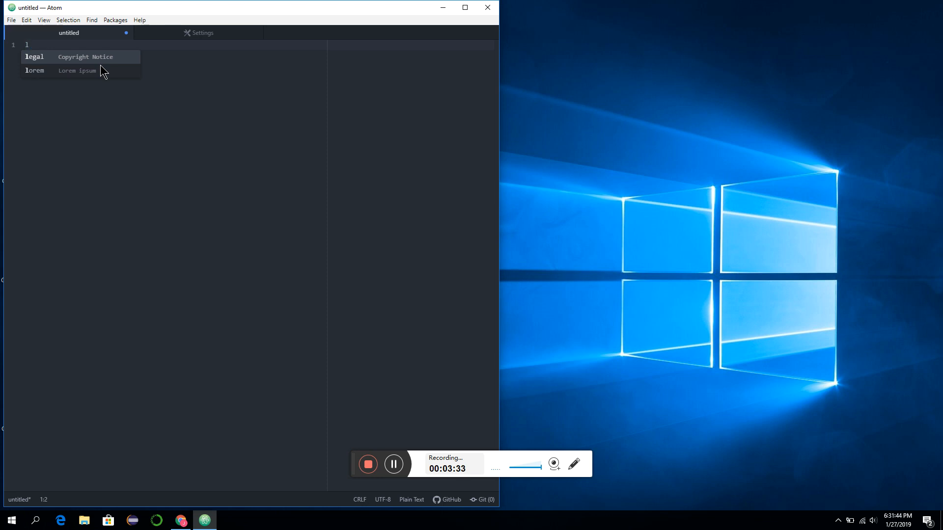
{"action": "key", "text": "BackSpace"}
{"action": "type", "text": "<body>"}
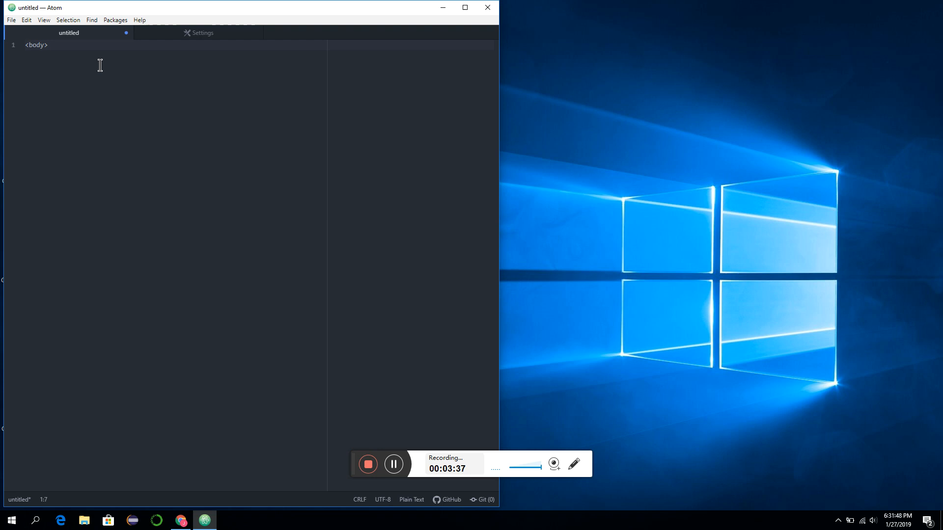
{"action": "key", "text": "Return"}
{"action": "key", "text": "Tab"}
{"action": "type", "text": "<h1>"}
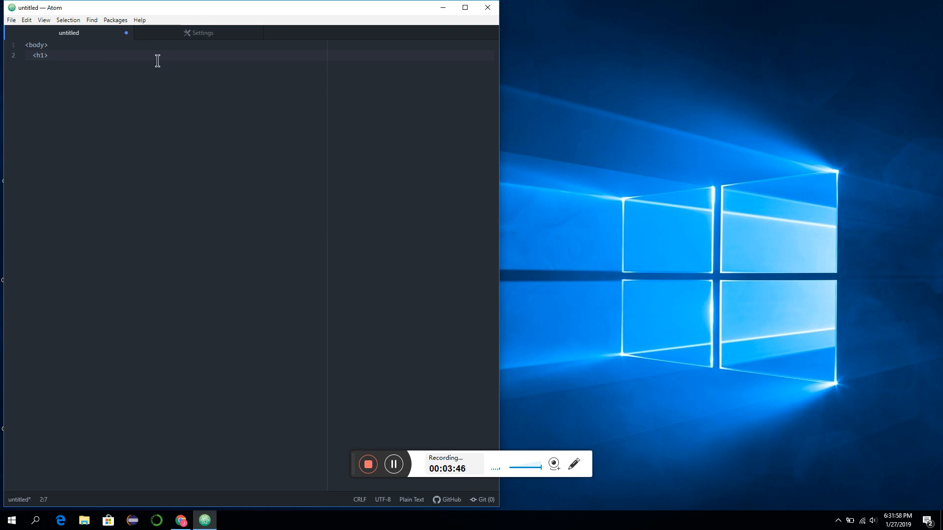
Exit Atom without saving the untitled file and launch it again from the desktop.
{"action": "left_click", "coordinate": [11, 20]}
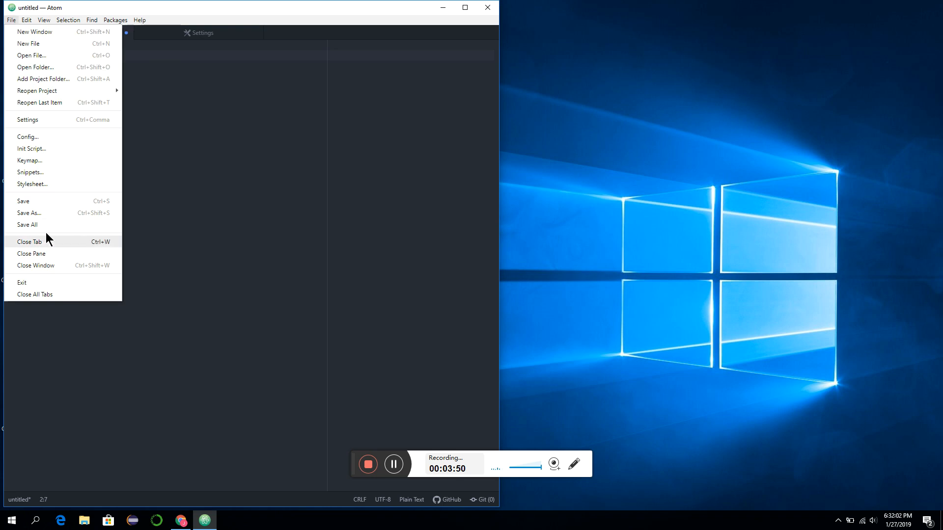
{"action": "left_click", "coordinate": [40, 284]}
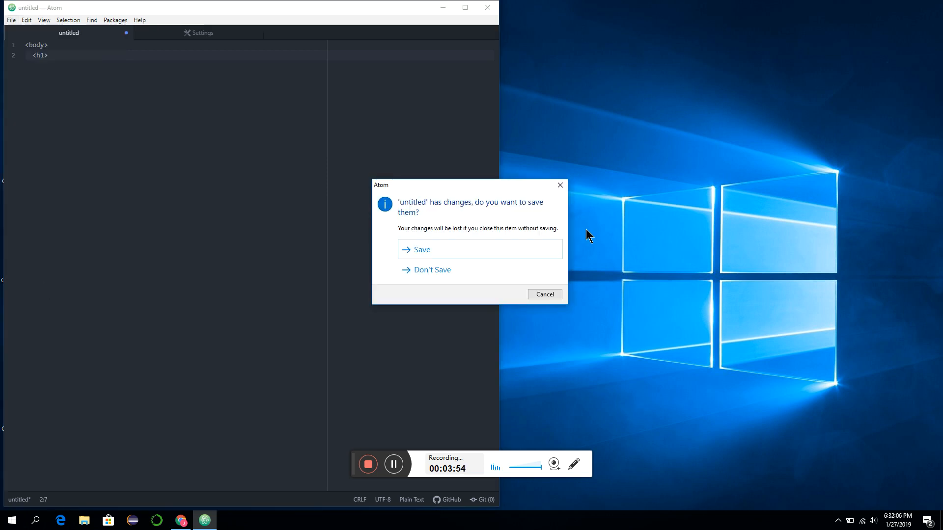
{"action": "left_click", "coordinate": [437, 275]}
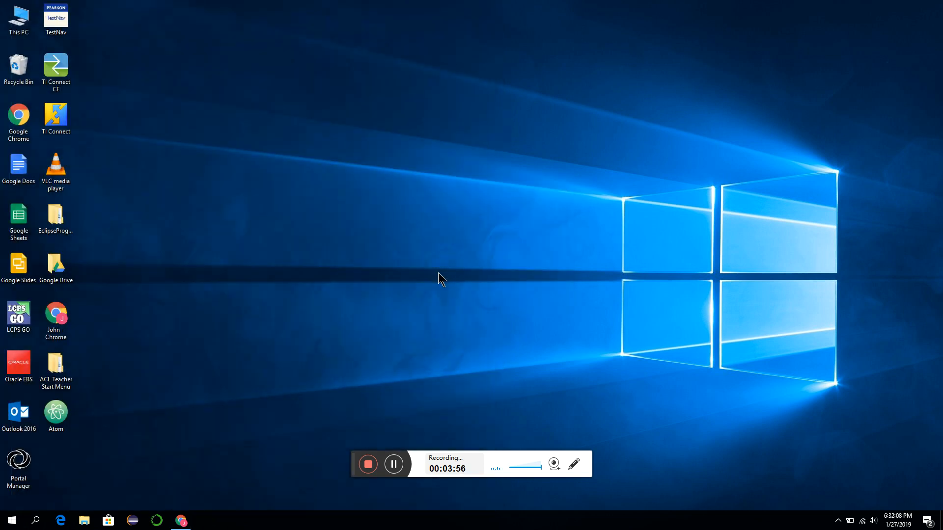
{"action": "double_click", "coordinate": [57, 413]}
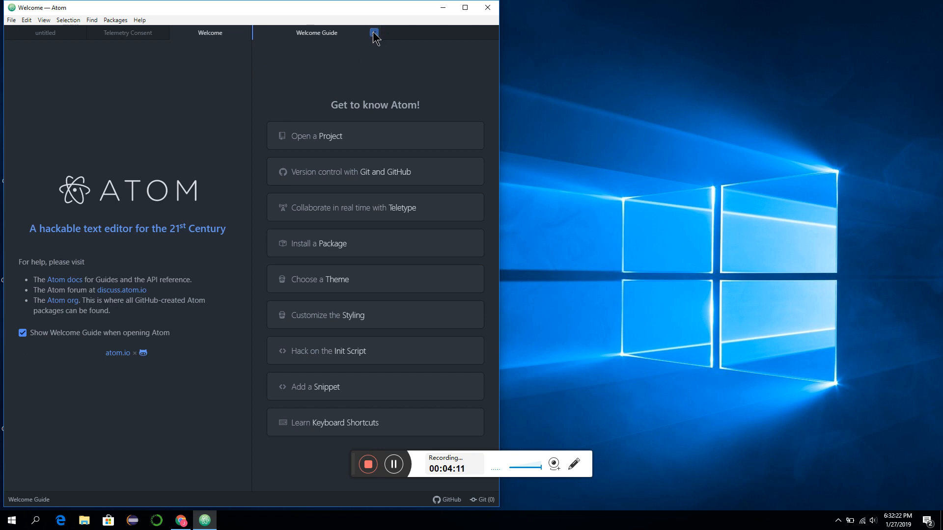
Close the Welcome Guide, Telemetry Consent and Welcome tabs, and enter a <body> tag in the untitled file.
{"action": "left_click", "coordinate": [375, 33]}
{"action": "left_click", "coordinate": [255, 33]}
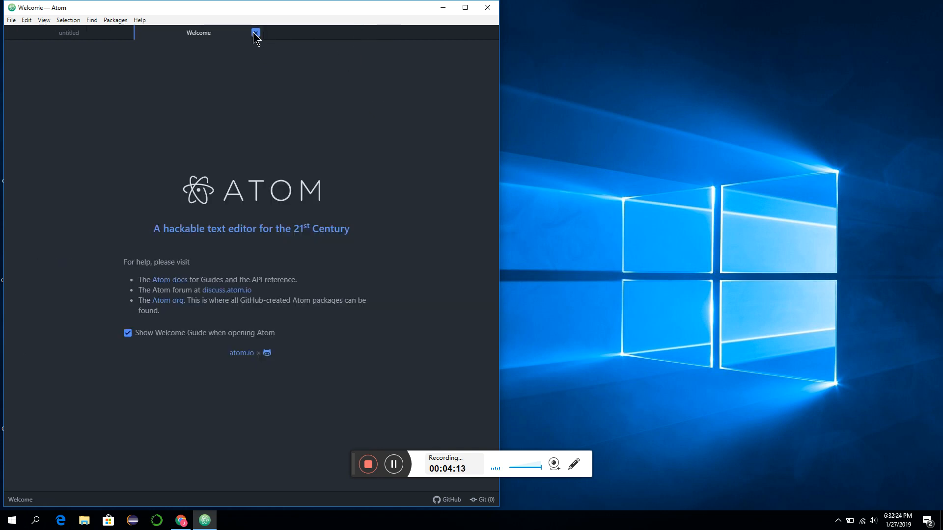
{"action": "left_click", "coordinate": [255, 32]}
{"action": "type", "text": "<body"}
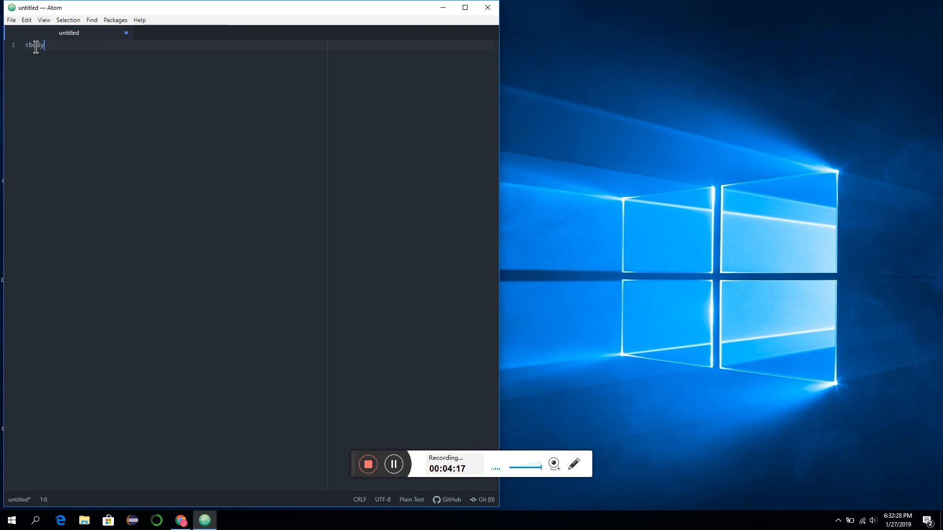
{"action": "type", "text": ".><"}
Start saving the untitled file under a new name and create a folder named HTML files in Google Drive.
{"action": "left_click", "coordinate": [11, 19]}
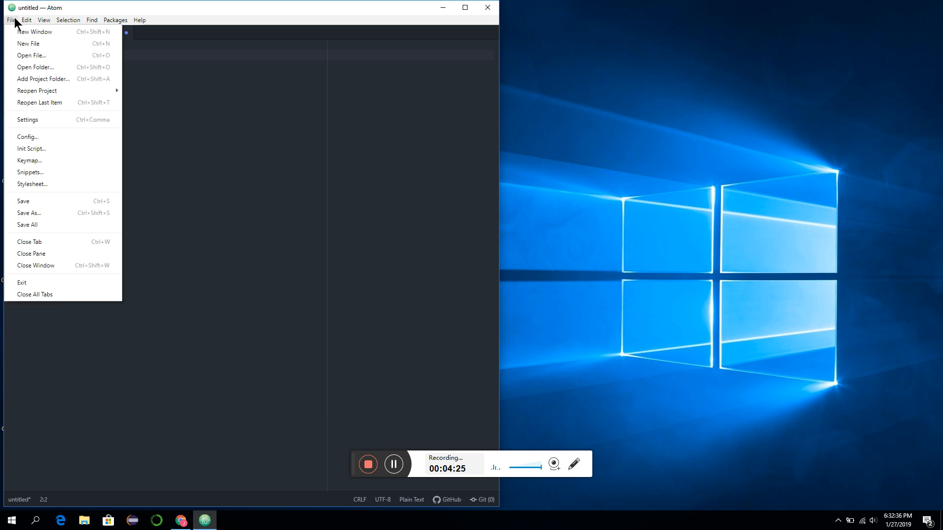
{"action": "mouse_move", "coordinate": [25, 23]}
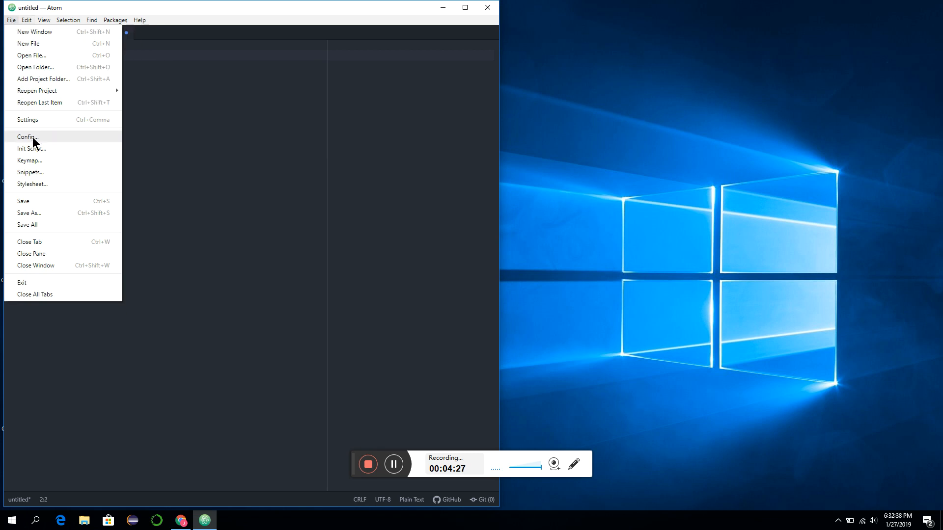
{"action": "left_click", "coordinate": [52, 213]}
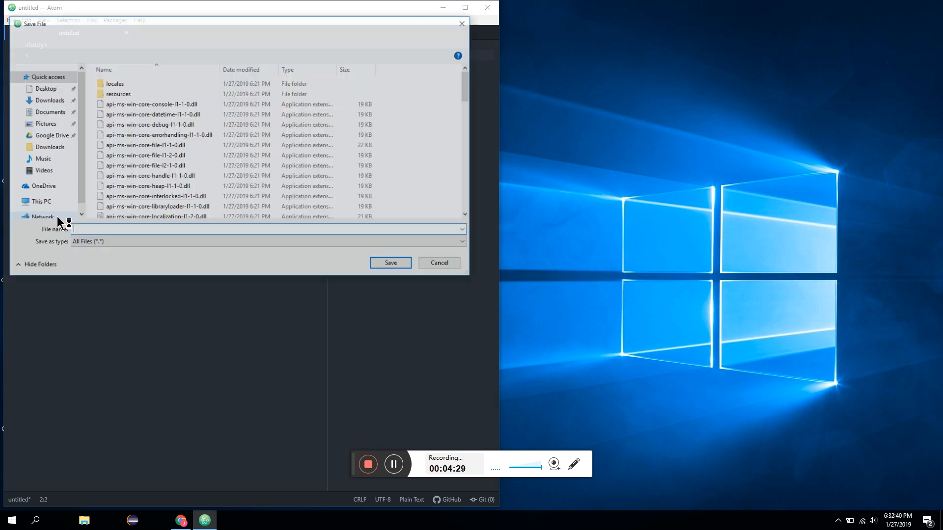
{"action": "left_click", "coordinate": [52, 135]}
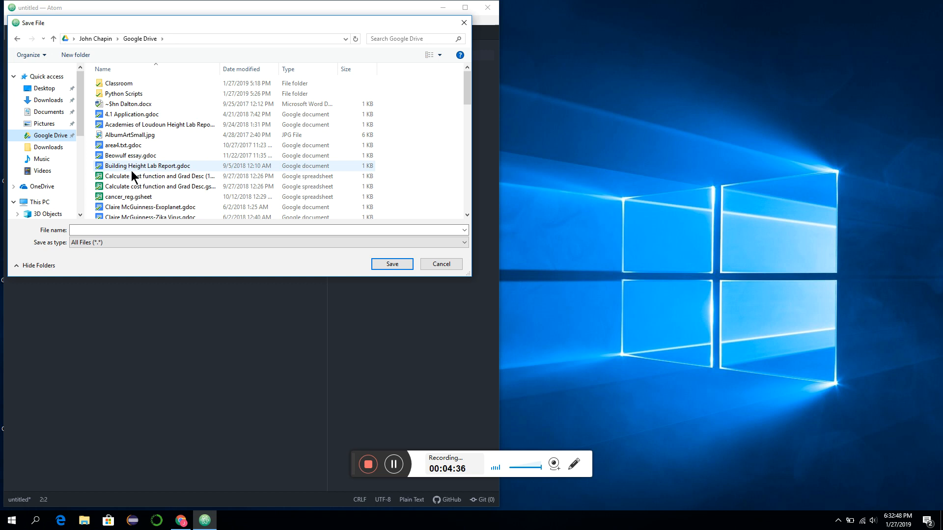
{"action": "left_click", "coordinate": [76, 55]}
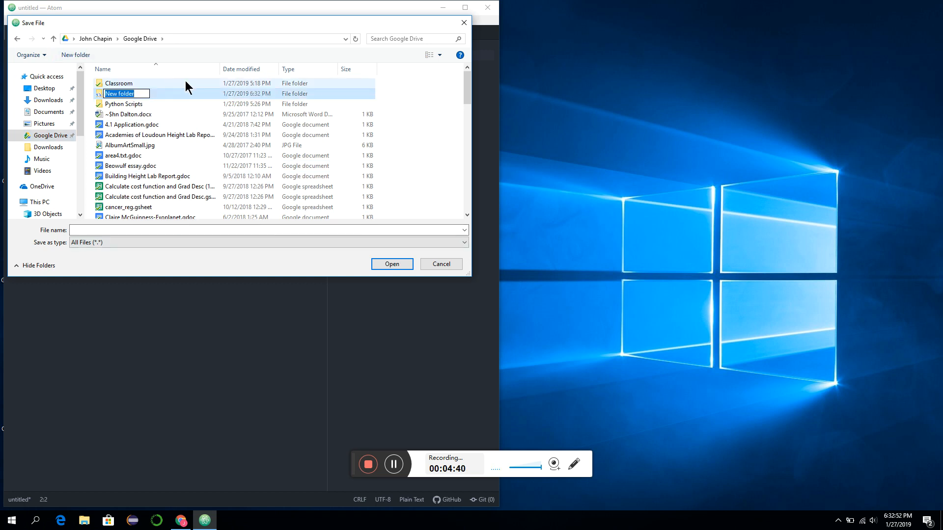
{"action": "type", "text": "HTML files"}
{"action": "left_click", "coordinate": [401, 265]}
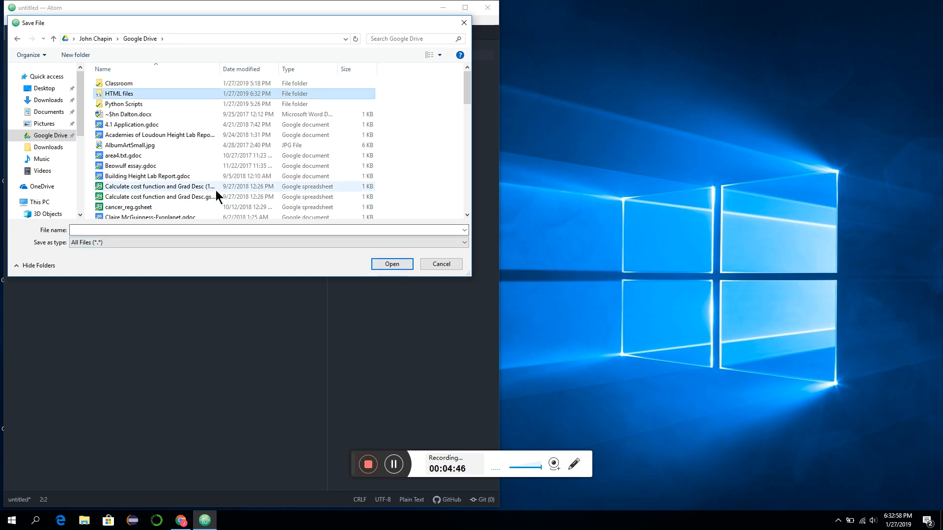
Save the file as index.html inside the HTML files folder.
{"action": "double_click", "coordinate": [200, 96]}
{"action": "left_click", "coordinate": [104, 229]}
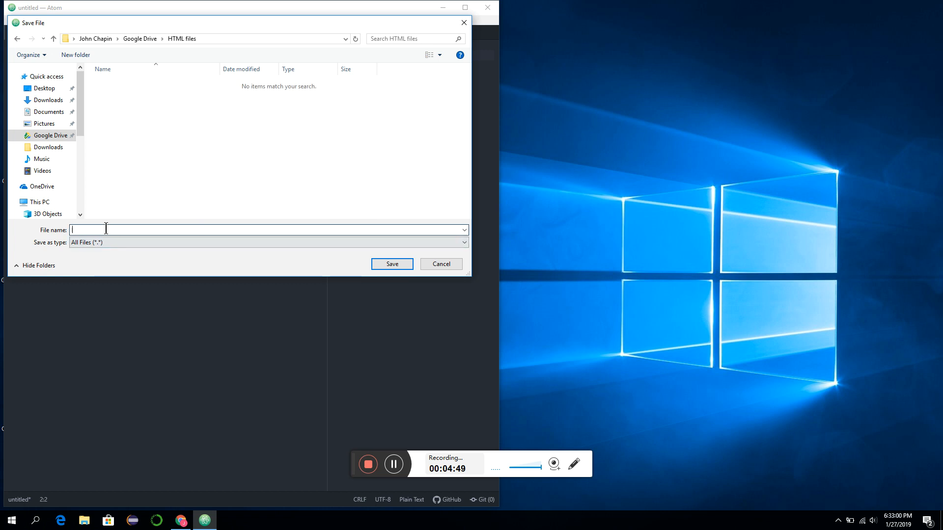
{"action": "type", "text": "index.html"}
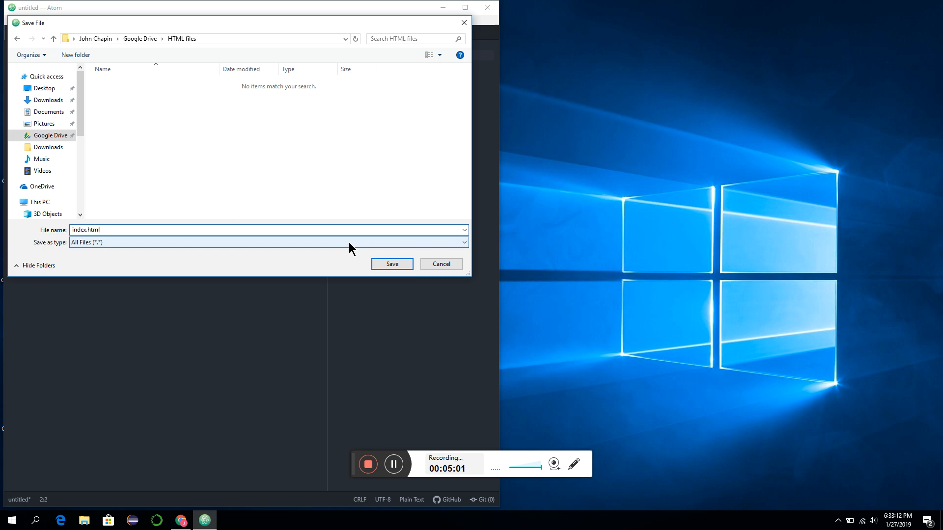
{"action": "left_click", "coordinate": [387, 266]}
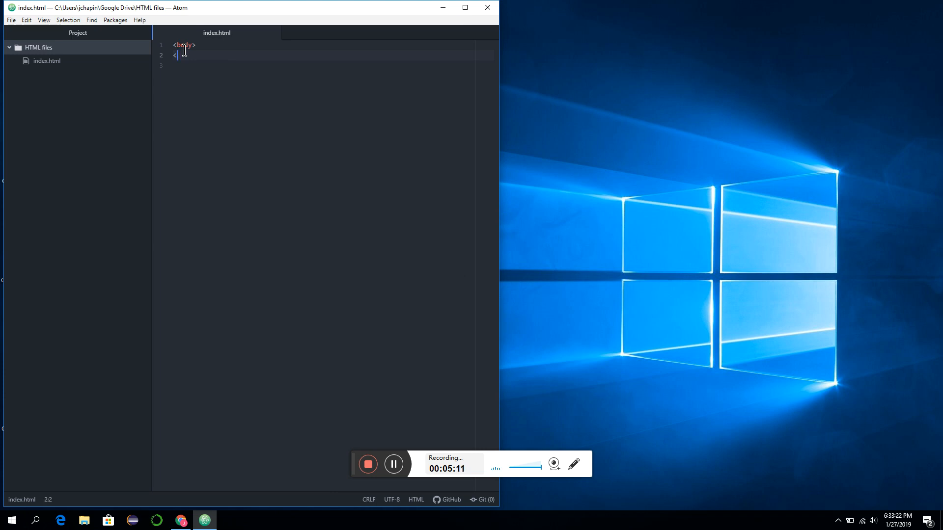
Complete the closing </body> tag on line 2 and save the file.
{"action": "type", "text": "\\"}
{"action": "key", "text": "BackSpace"}
{"action": "type", "text": "/body"}
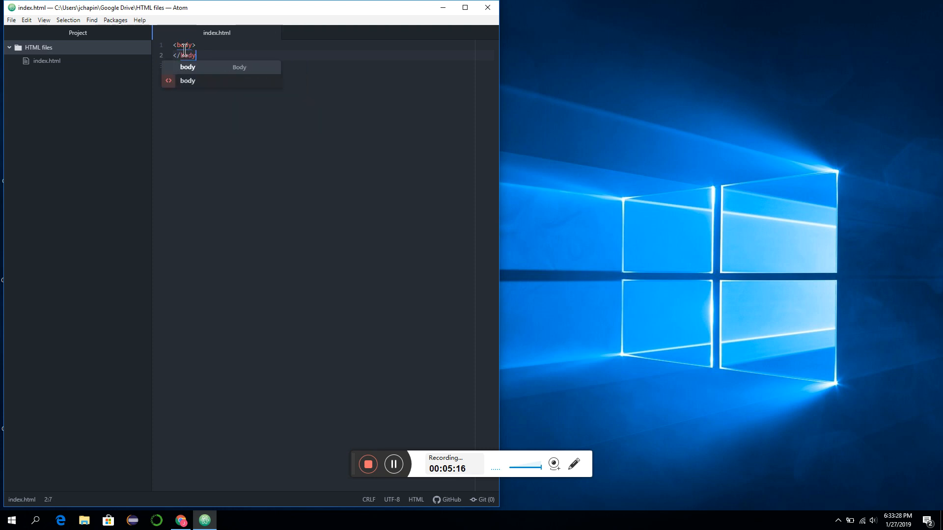
{"action": "type", "text": ">"}
{"action": "key", "text": "ctrl+s"}
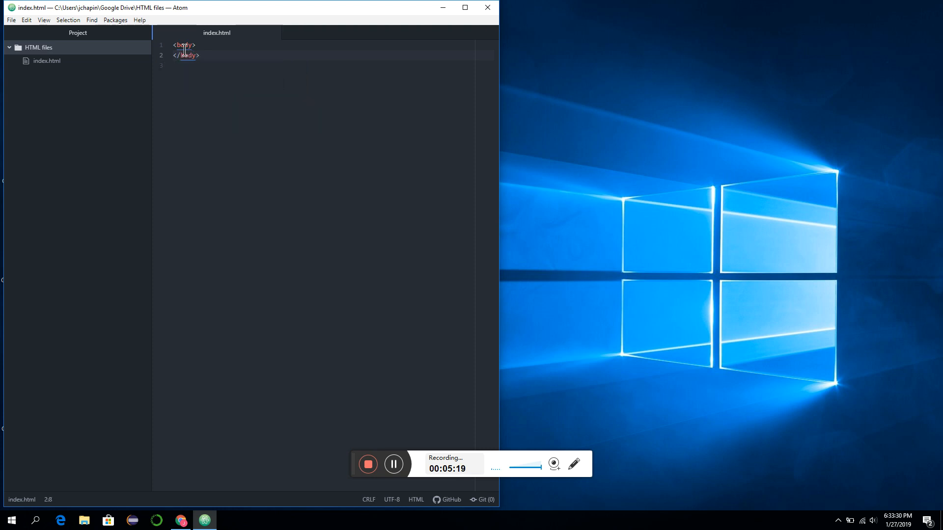
Insert an indented <h1> heading with the text Hello World between the opening and closing body tags.
{"action": "left_click", "coordinate": [213, 45]}
{"action": "key", "text": "Return"}
{"action": "type", "text": "<h"}
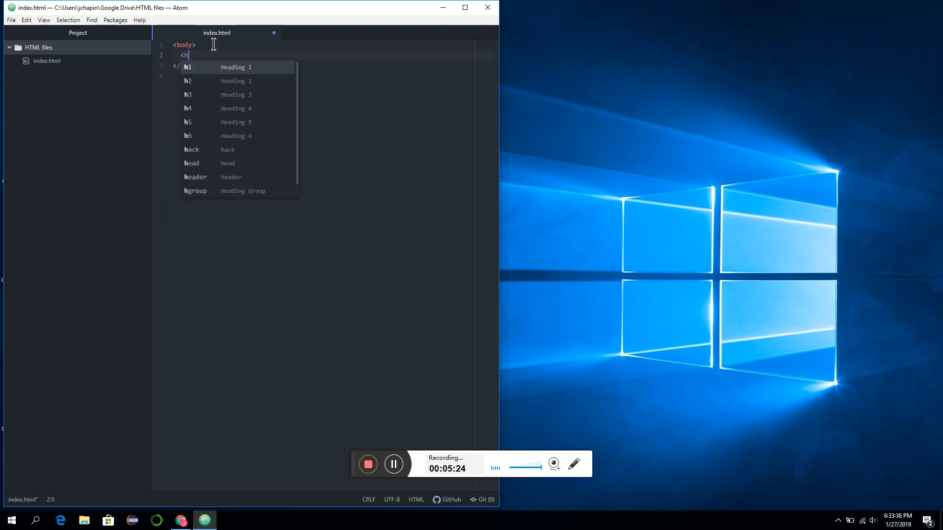
{"action": "key", "text": "Return"}
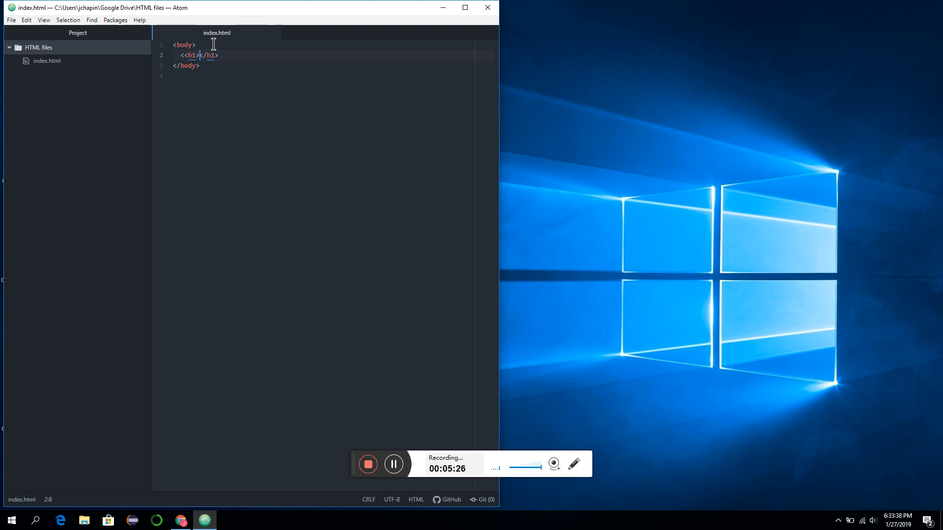
{"action": "key", "text": "Return"}
{"action": "key", "text": "BackSpace"}
{"action": "key", "text": "BackSpace"}
{"action": "type", "text": "Hellow"}
{"action": "key", "text": "BackSpace"}
{"action": "type", "text": "World"}
{"action": "left_click", "coordinate": [266, 96]}
Switch to Chrome to check which account profile is syncing, and minimize the browser to return to Atom.
{"action": "mouse_move", "coordinate": [177, 524]}
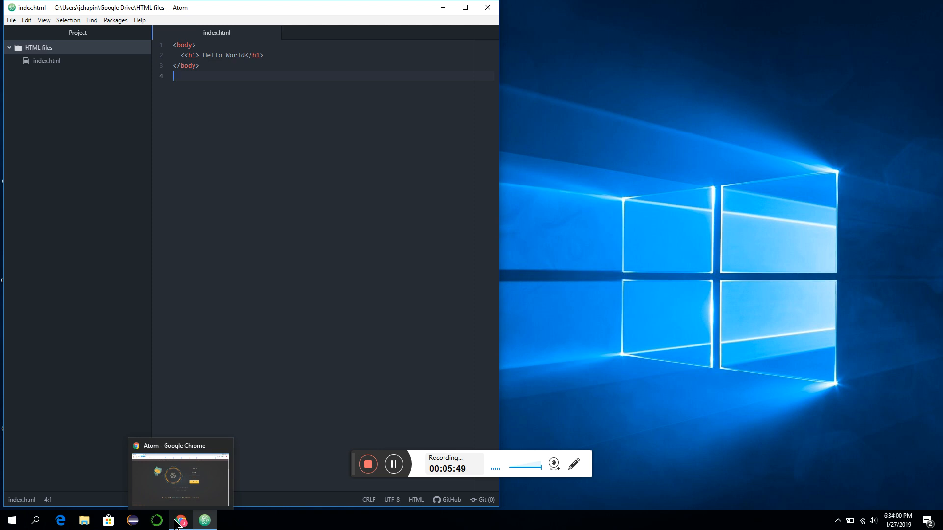
{"action": "left_click", "coordinate": [176, 525]}
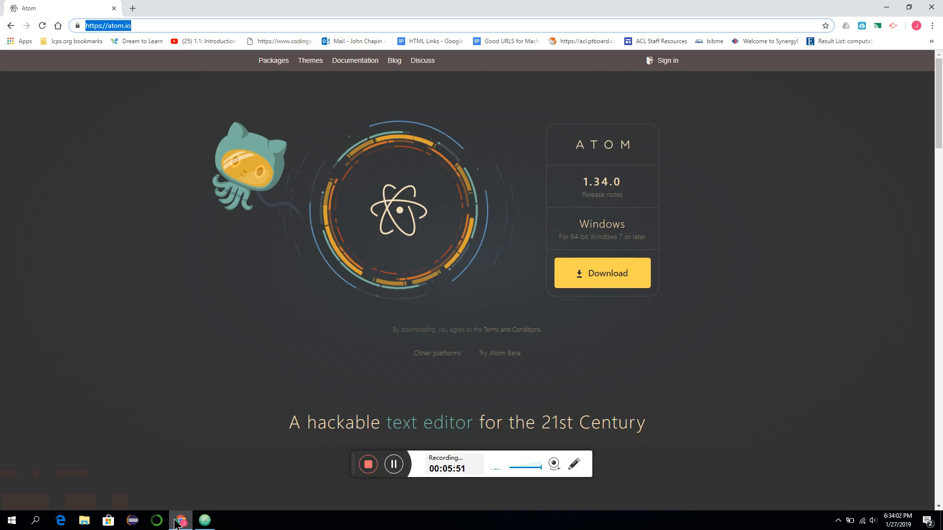
{"action": "left_click", "coordinate": [916, 26]}
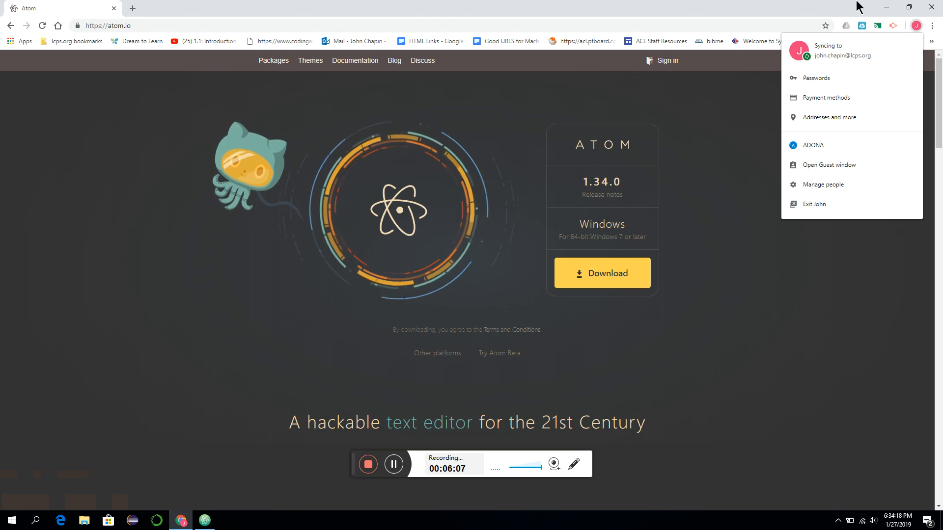
{"action": "left_click", "coordinate": [885, 10]}
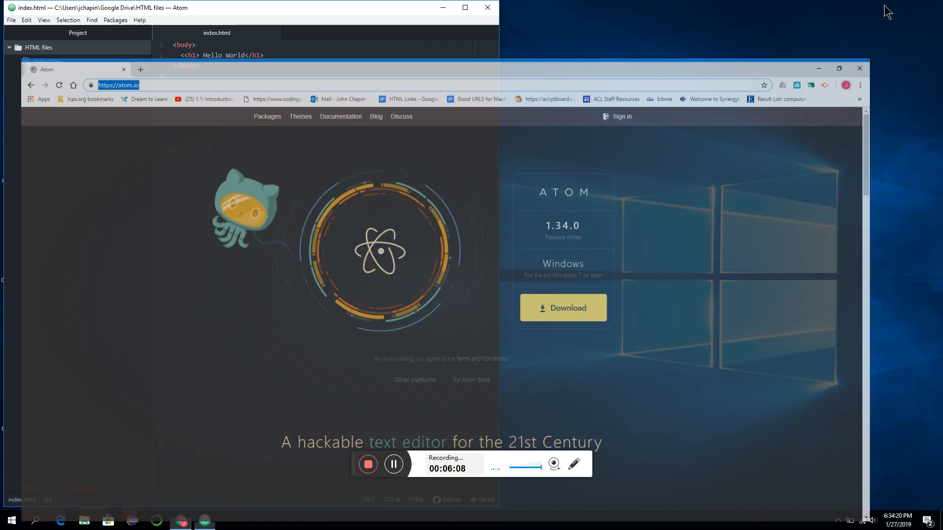
Start atom-live-server for the HTML files project, move the opened browser window clear of the editor and close it.
{"action": "left_click", "coordinate": [116, 20]}
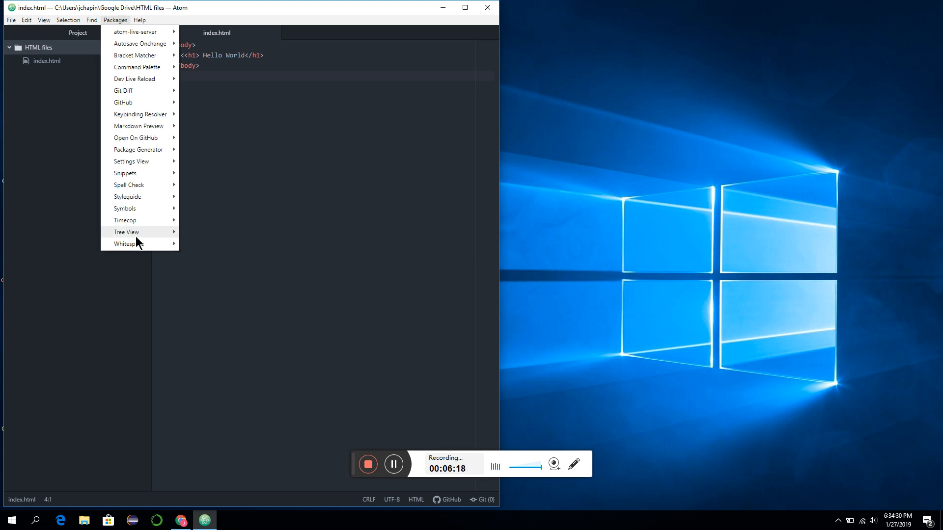
{"action": "mouse_move", "coordinate": [137, 31]}
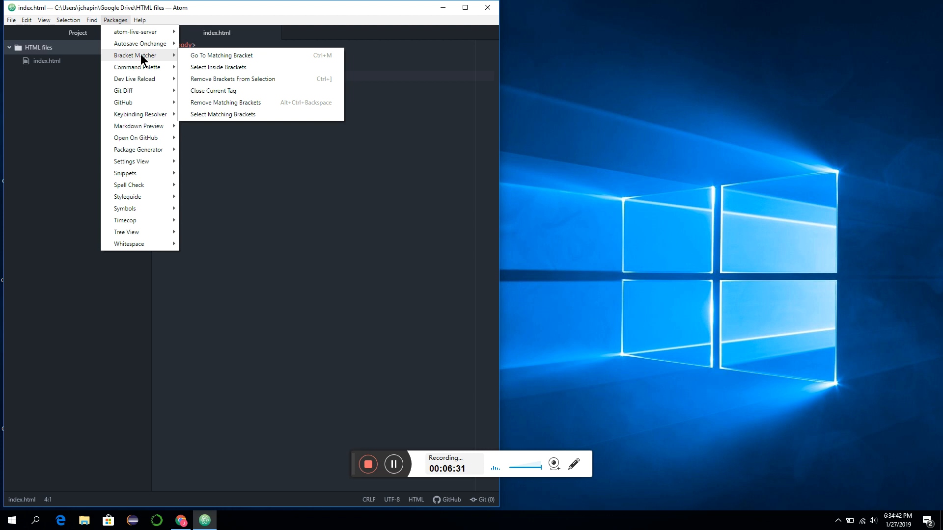
{"action": "mouse_move", "coordinate": [143, 103]}
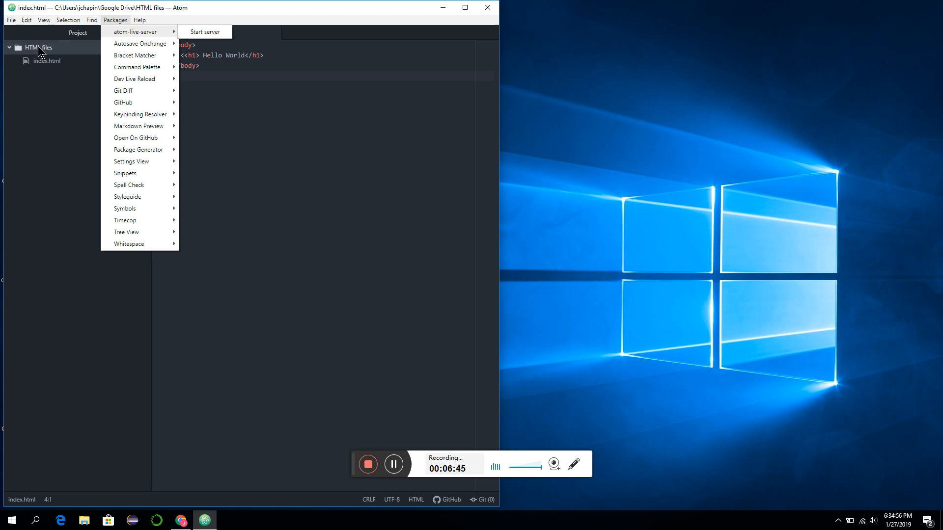
{"action": "left_click", "coordinate": [215, 31]}
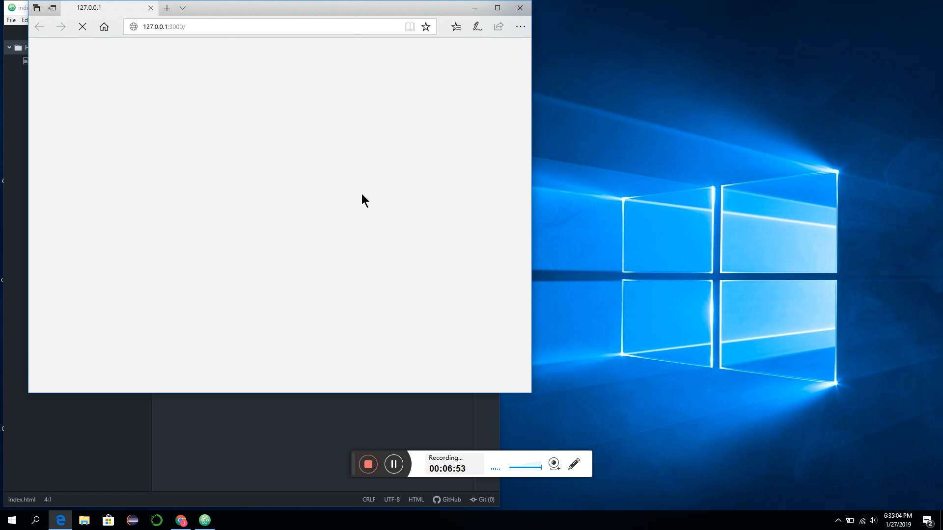
{"action": "left_click_drag", "start_coordinate": [272, 9], "coordinate": [665, 16]}
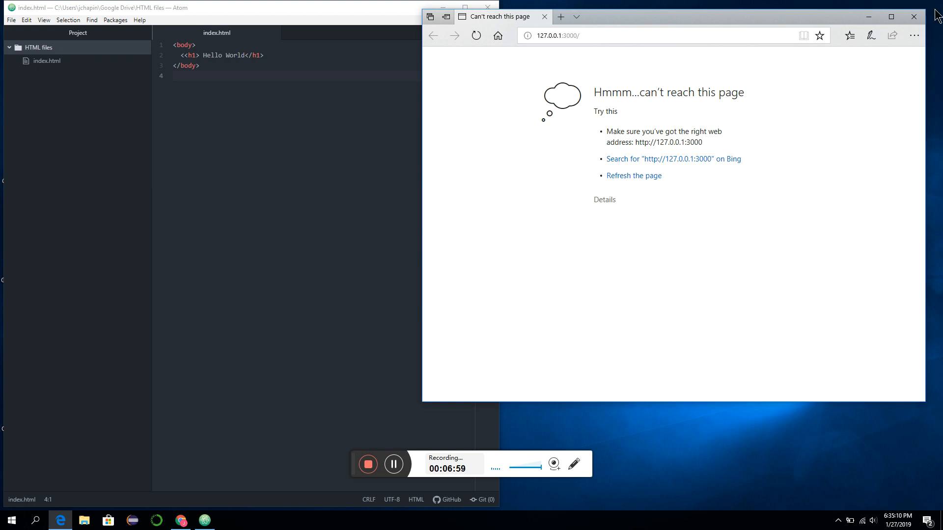
{"action": "left_click", "coordinate": [914, 18]}
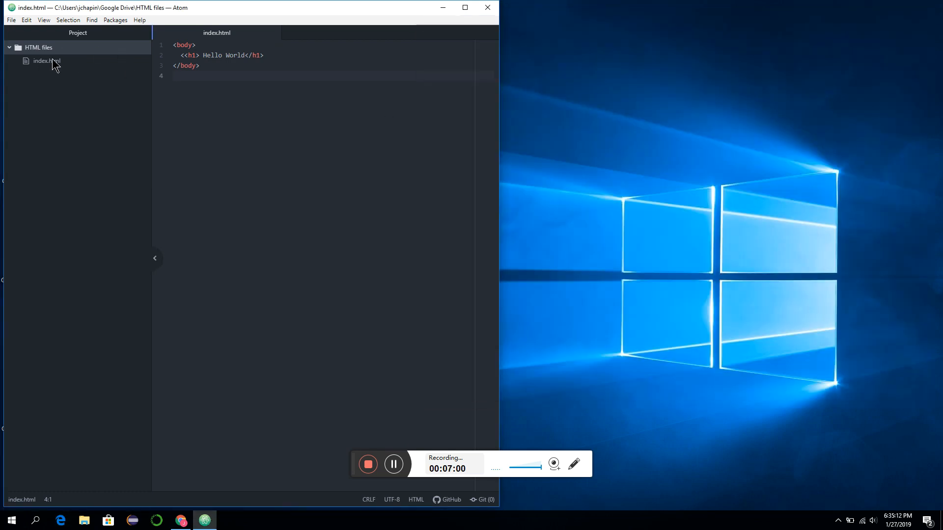
Collapse and expand the HTML files project folder, and stop its running live server.
{"action": "left_click", "coordinate": [41, 48]}
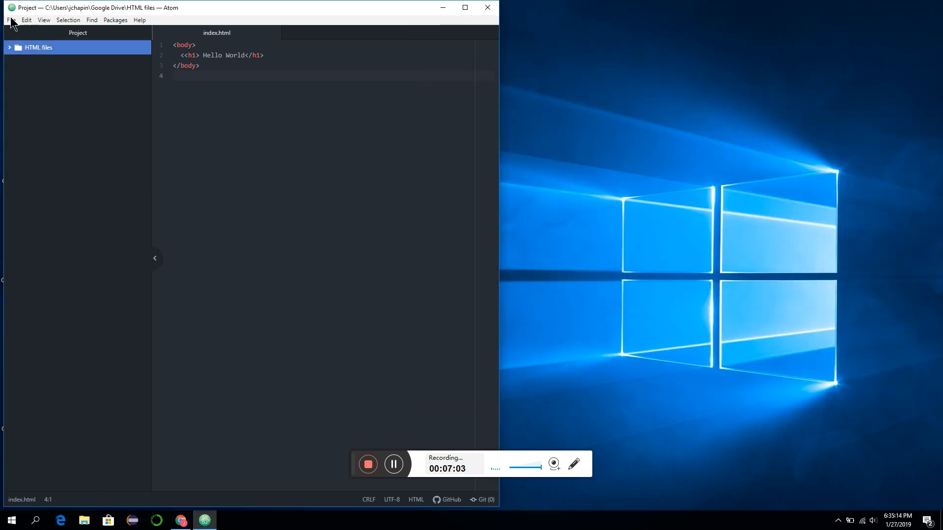
{"action": "left_click", "coordinate": [9, 47]}
{"action": "left_click", "coordinate": [138, 21]}
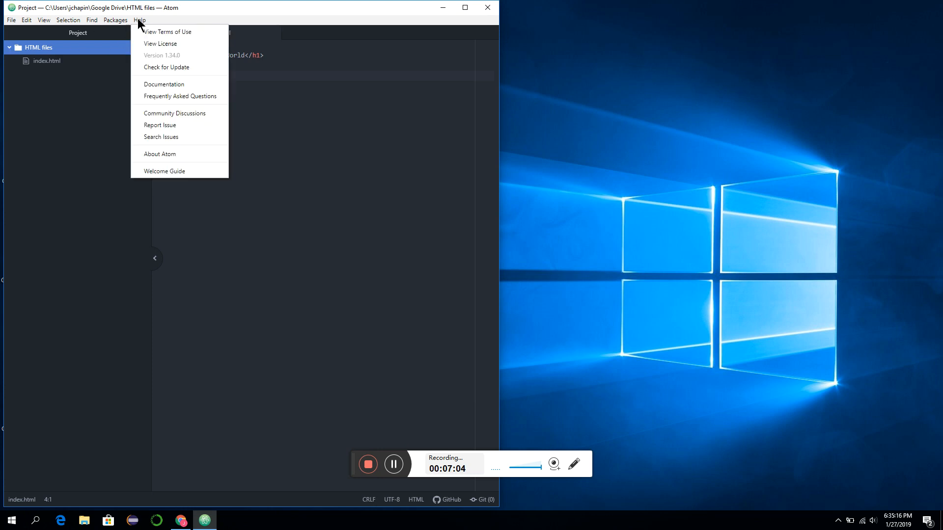
{"action": "mouse_move", "coordinate": [112, 23]}
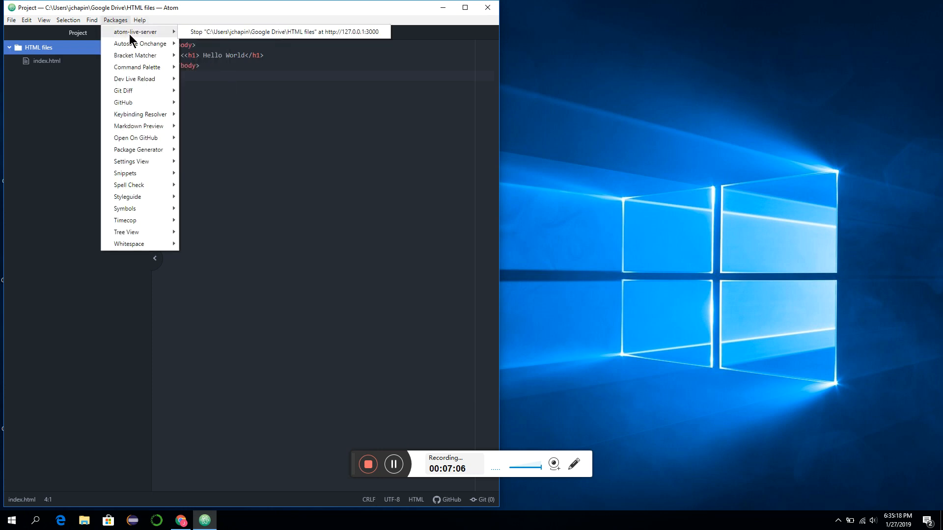
{"action": "left_click", "coordinate": [201, 32]}
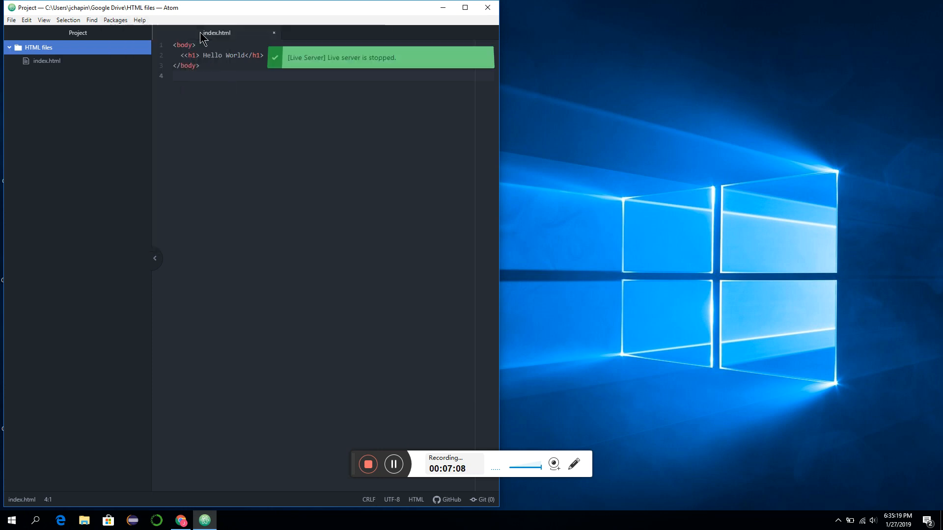
Select index.html in the project tree and start atom-live-server again.
{"action": "left_click", "coordinate": [113, 21]}
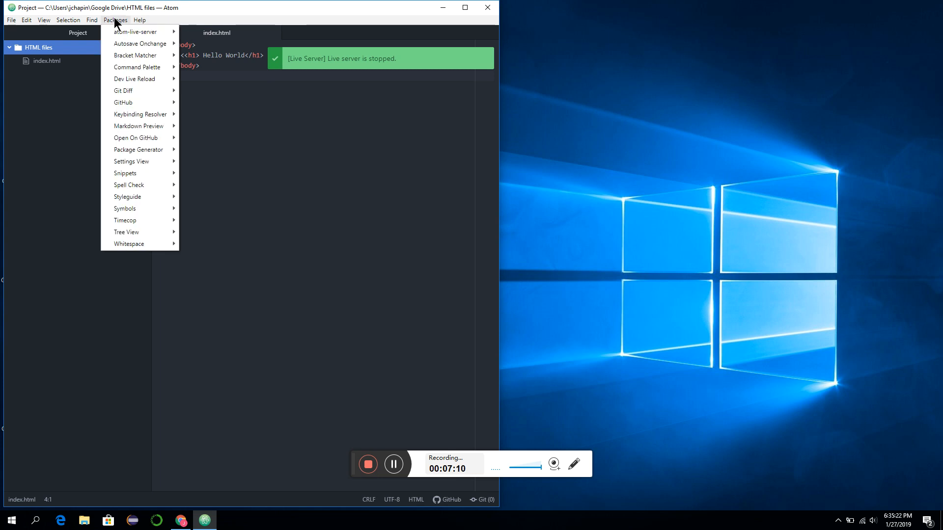
{"action": "left_click", "coordinate": [49, 64]}
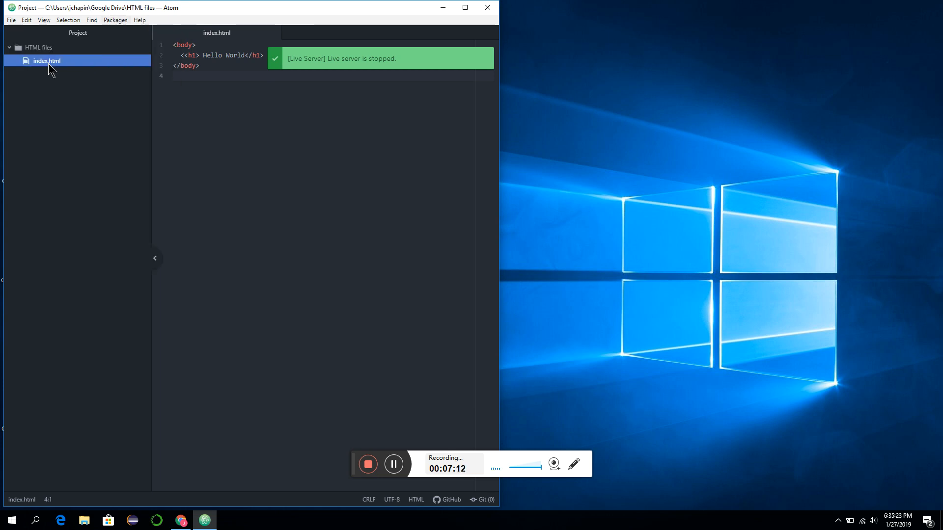
{"action": "left_click", "coordinate": [115, 20]}
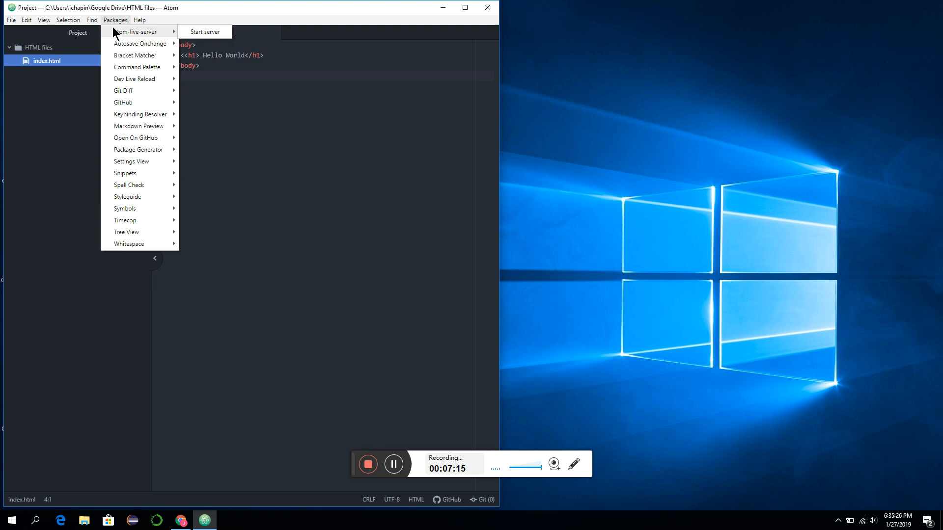
{"action": "left_click", "coordinate": [205, 32]}
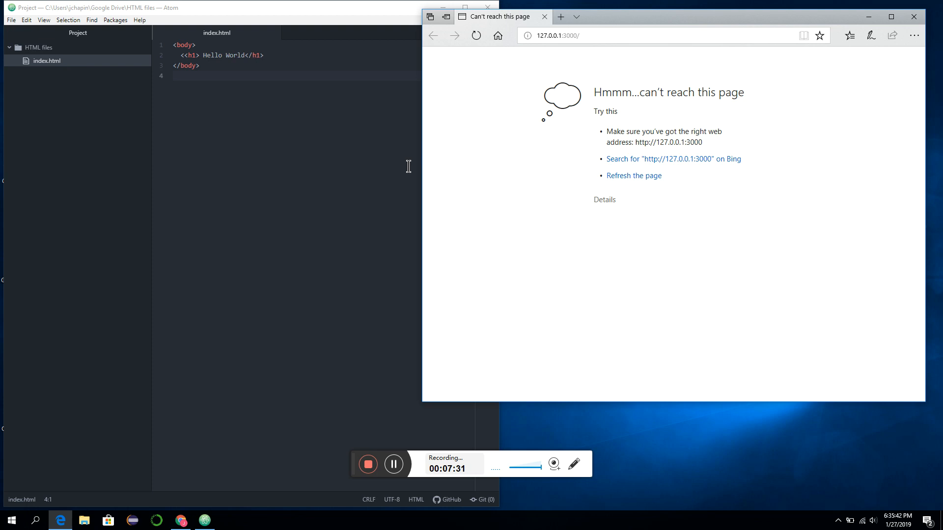
{"action": "left_click", "coordinate": [394, 466]}
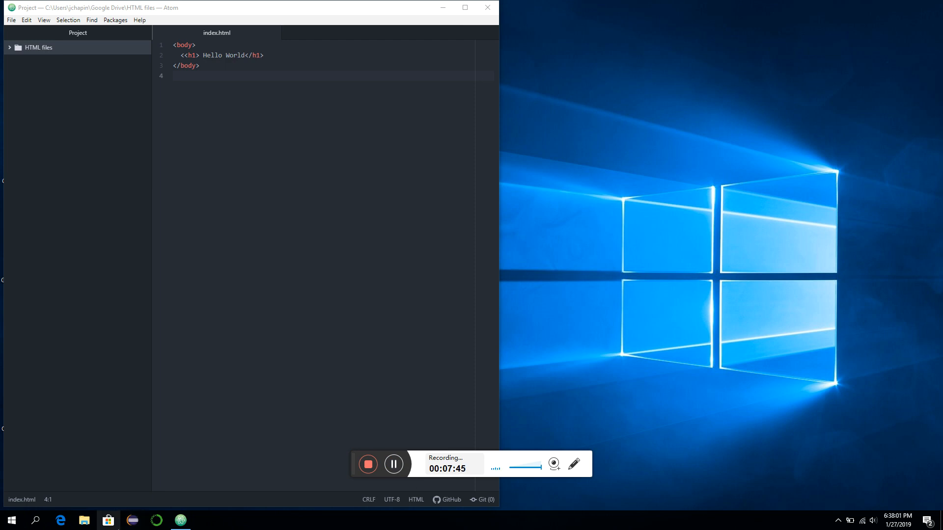
Search Windows Settings for "web", choose Google Chrome as the default web browser, and close Settings.
{"action": "left_click", "coordinate": [11, 522]}
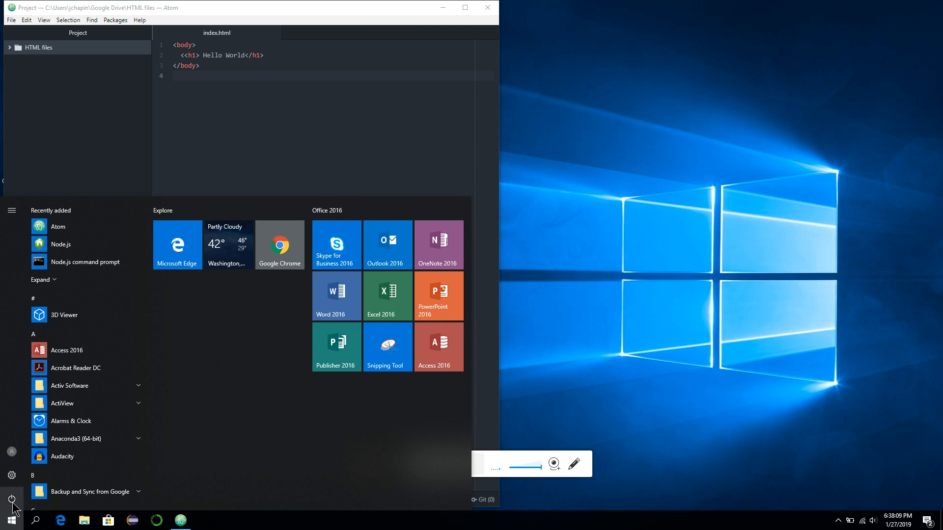
{"action": "left_click", "coordinate": [12, 475]}
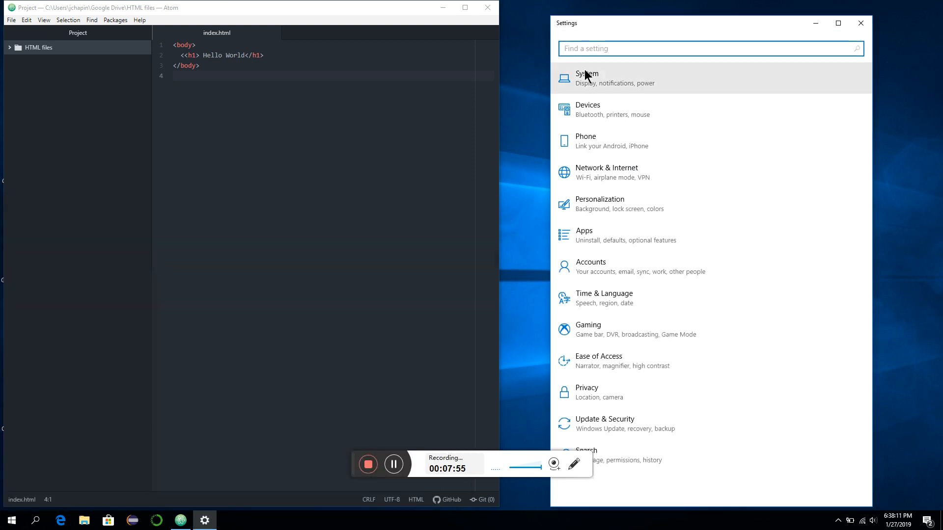
{"action": "type", "text": "web"}
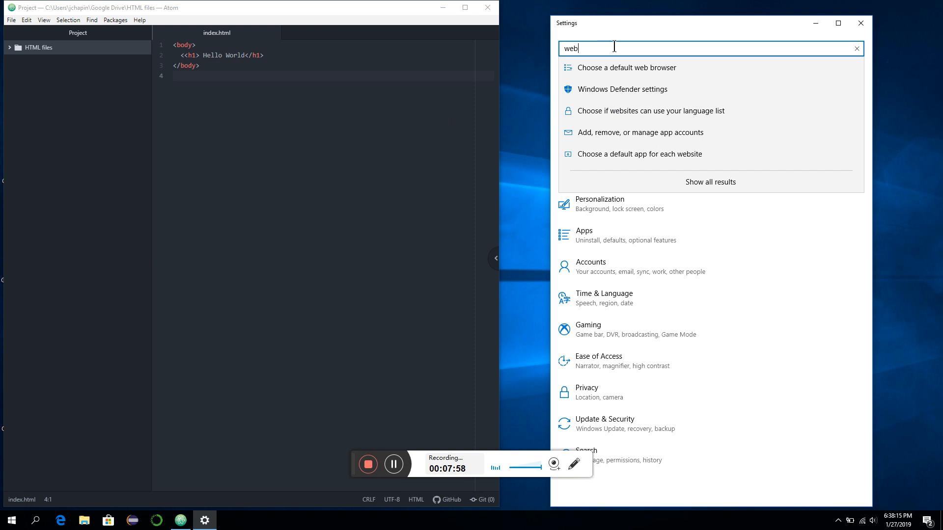
{"action": "left_click", "coordinate": [613, 69]}
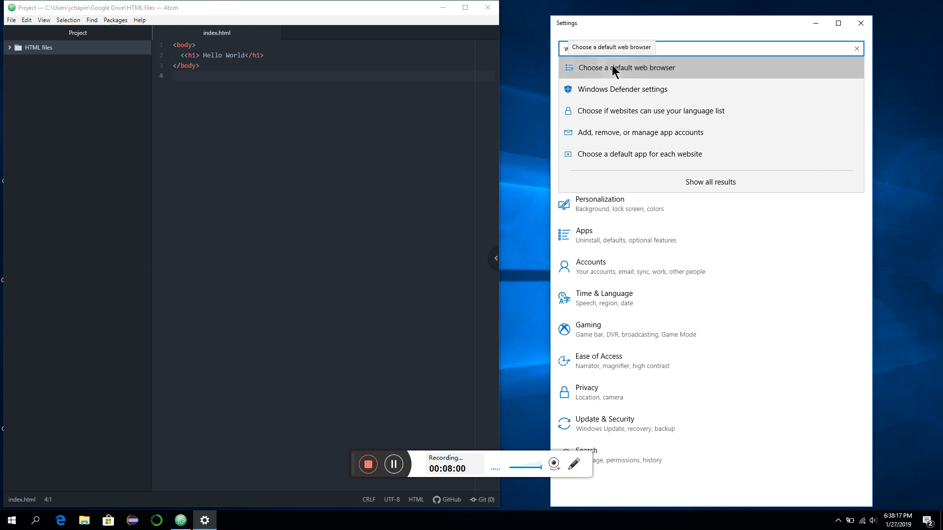
{"action": "left_click", "coordinate": [630, 406]}
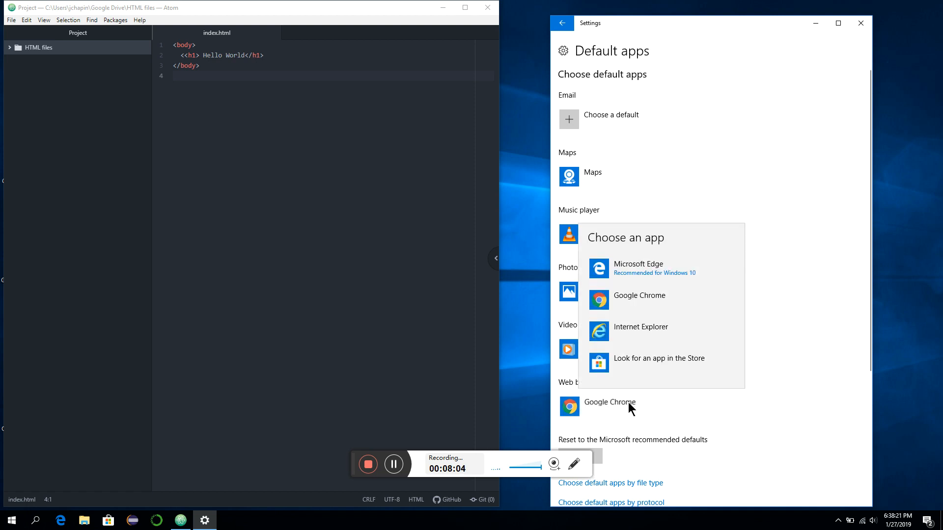
{"action": "left_click", "coordinate": [631, 298]}
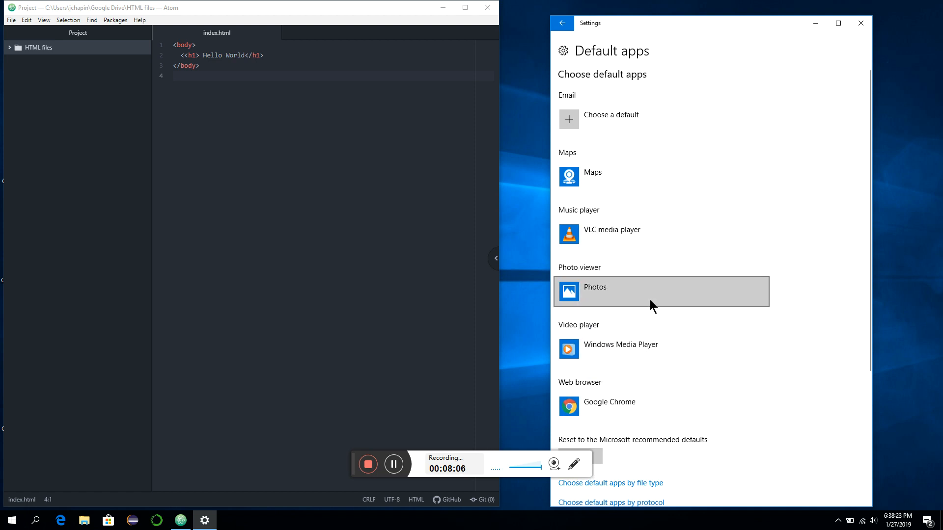
{"action": "left_click", "coordinate": [860, 23]}
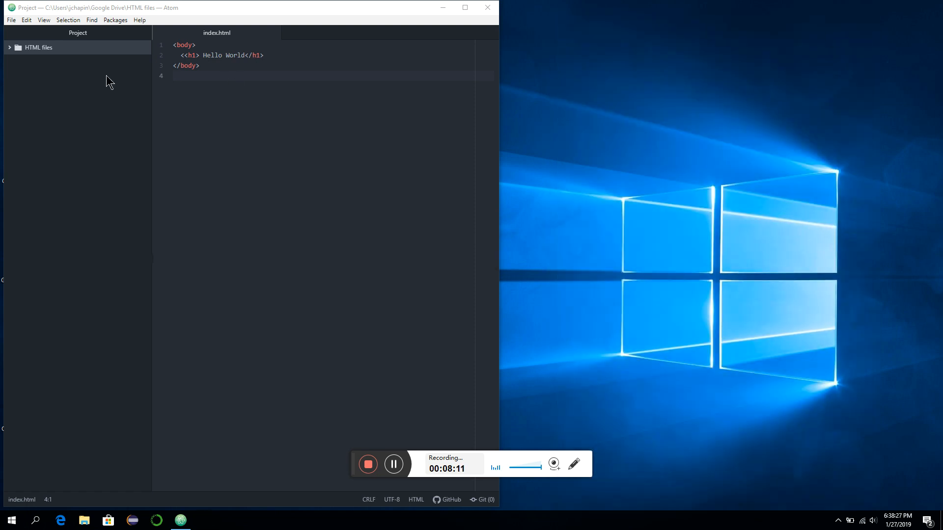
Stop the running atom-live-server for the HTML files project in Atom and start it again.
{"action": "left_click", "coordinate": [116, 20]}
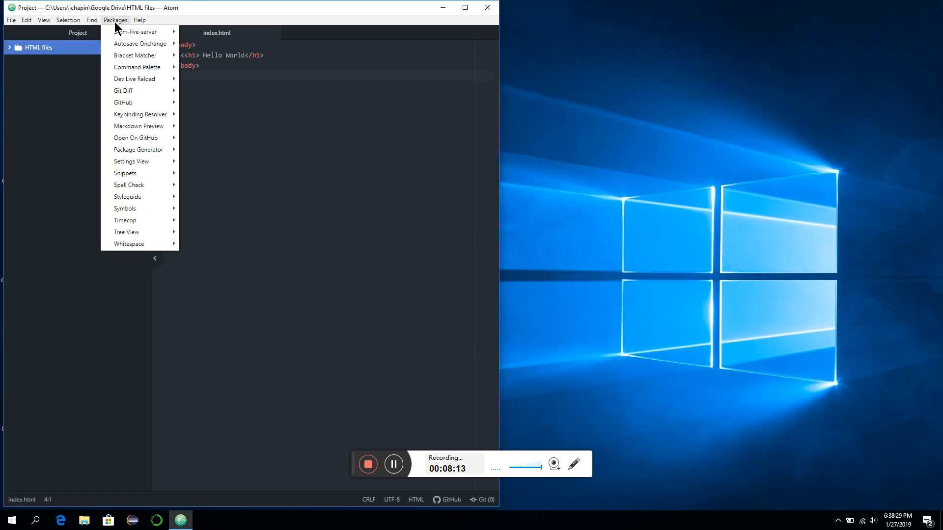
{"action": "mouse_move", "coordinate": [118, 31]}
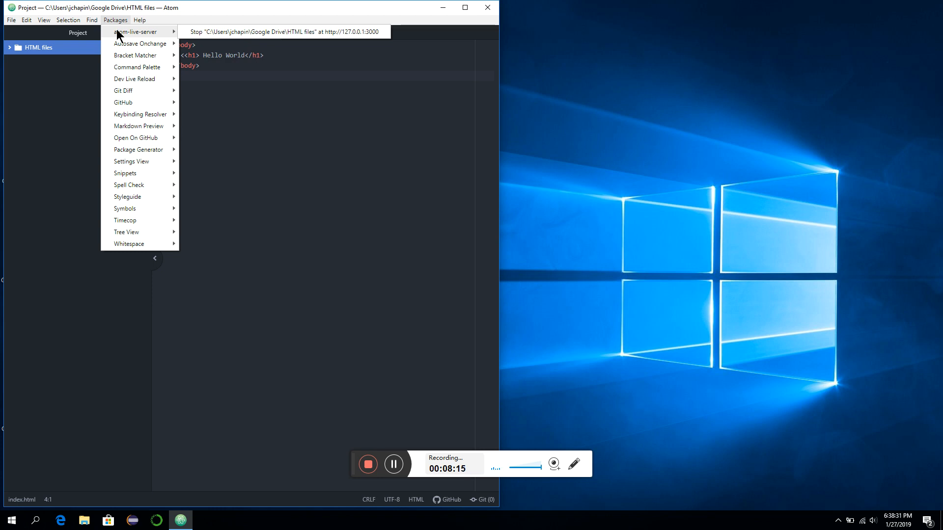
{"action": "left_click", "coordinate": [191, 32]}
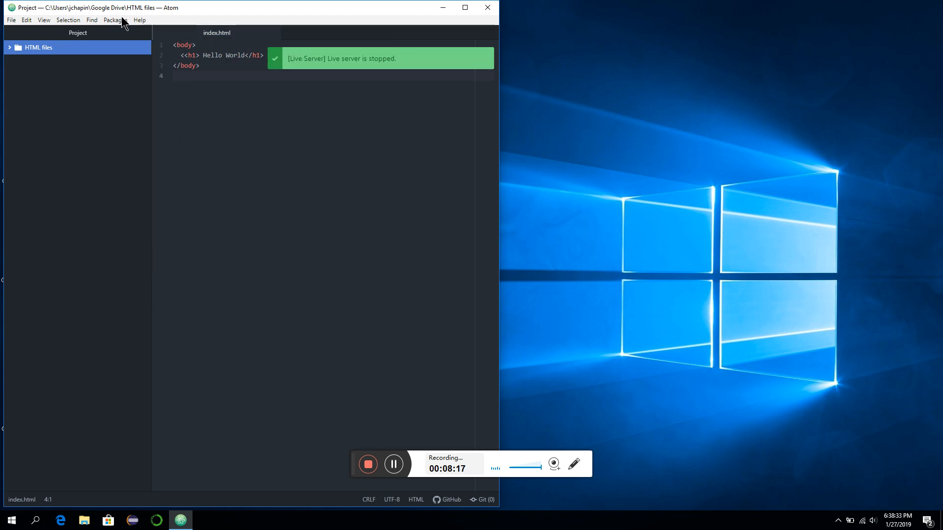
{"action": "left_click", "coordinate": [120, 20]}
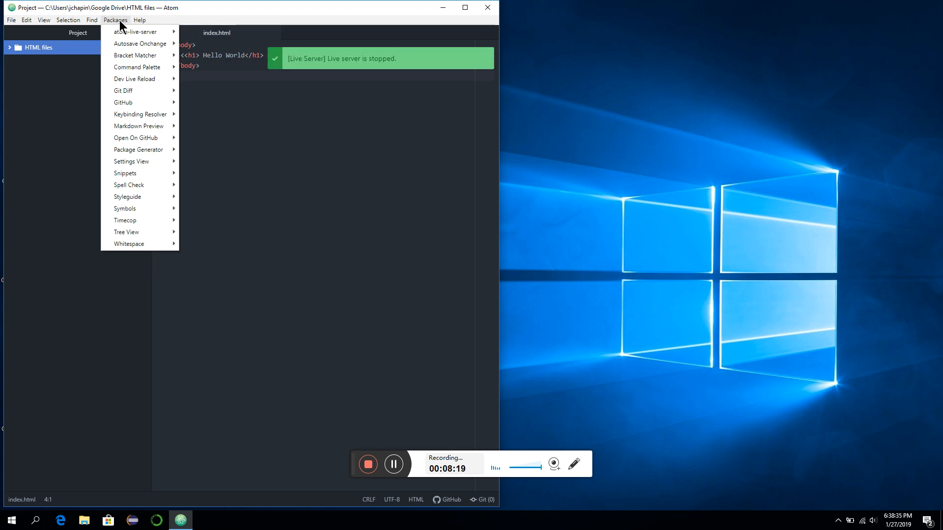
{"action": "mouse_move", "coordinate": [123, 31]}
{"action": "left_click", "coordinate": [193, 33]}
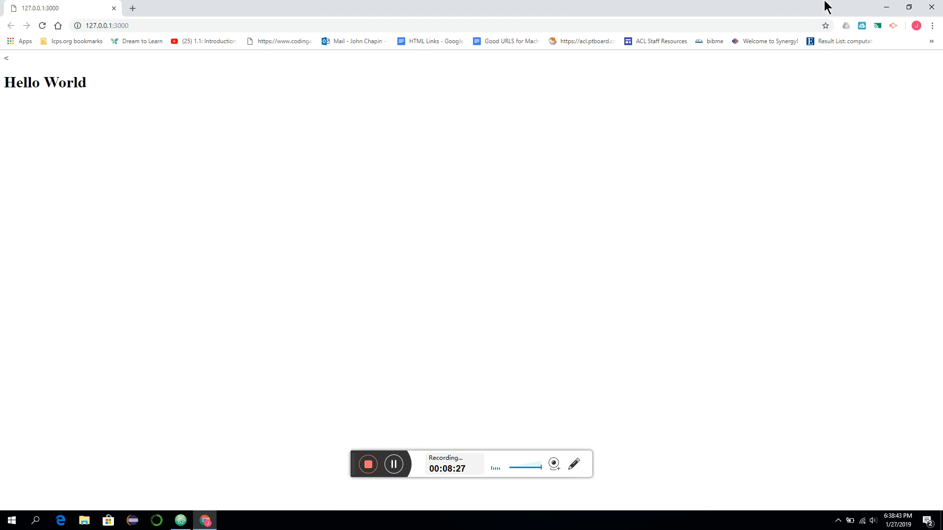
Arrange the Chrome preview and the Atom editor side by side, with Chrome on the right half of the screen.
{"action": "left_click", "coordinate": [909, 7]}
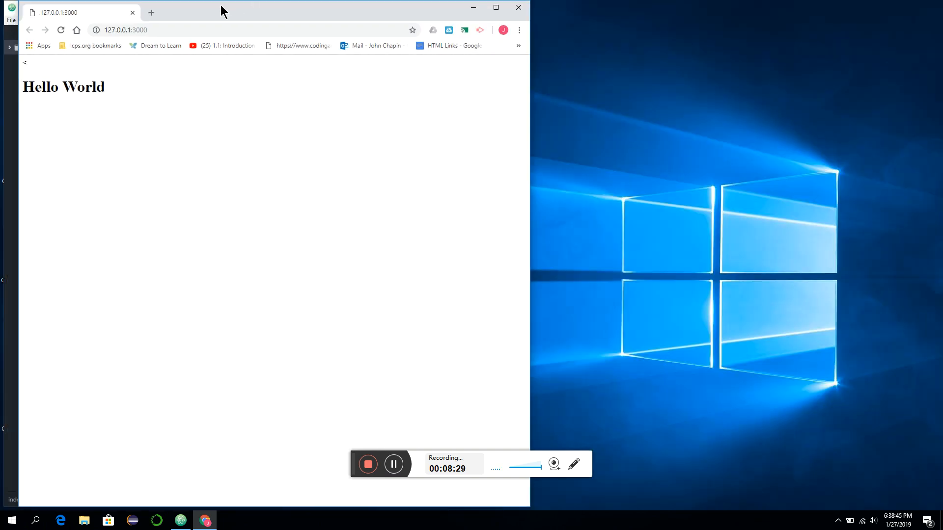
{"action": "left_click_drag", "start_coordinate": [224, 10], "coordinate": [940, 15]}
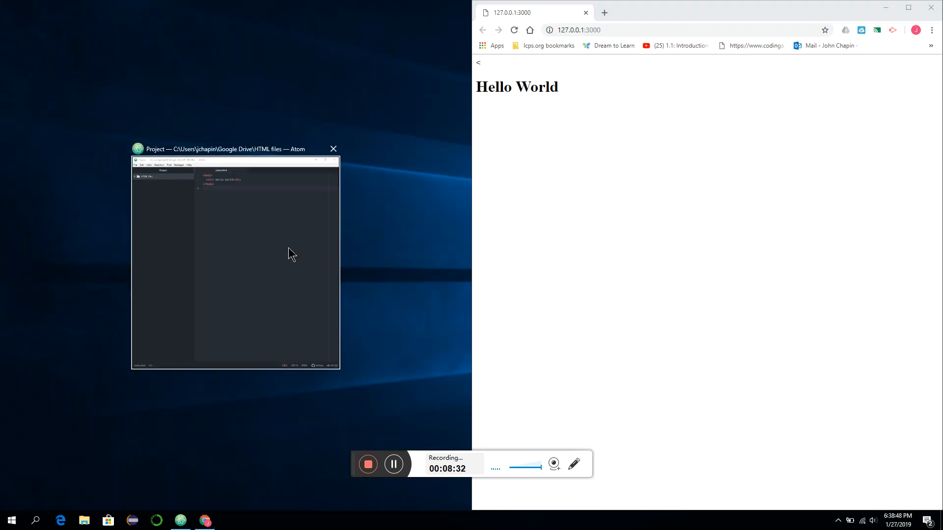
{"action": "left_click", "coordinate": [288, 248]}
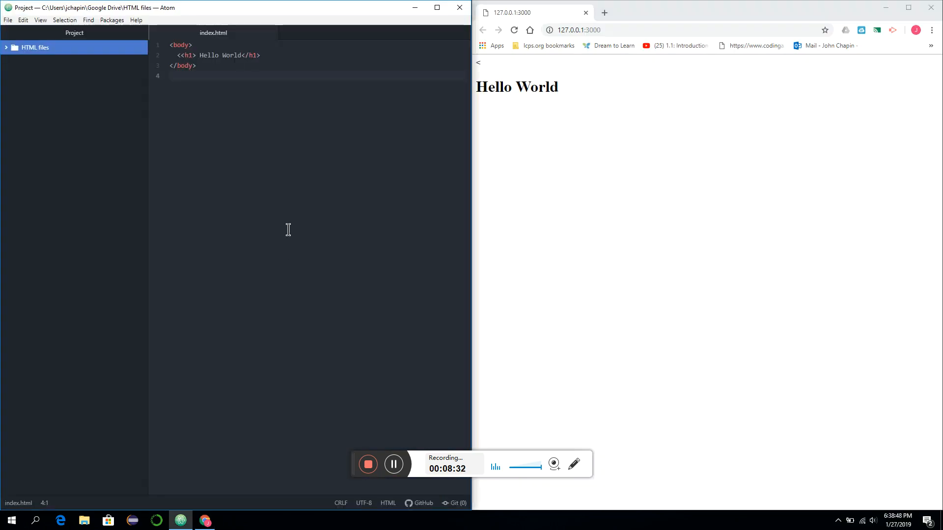
Extend the h1 heading text after "Hello World" with ". This is my first htmls" and save index.html.
{"action": "left_click", "coordinate": [246, 55]}
{"action": "type", "text": "/"}
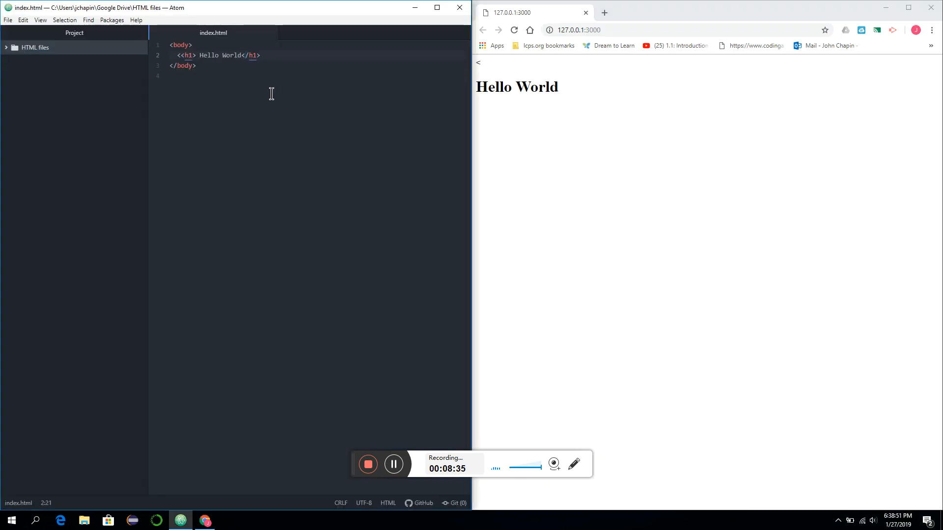
{"action": "key", "text": "Left"}
{"action": "type", "text": ".  Thi"}
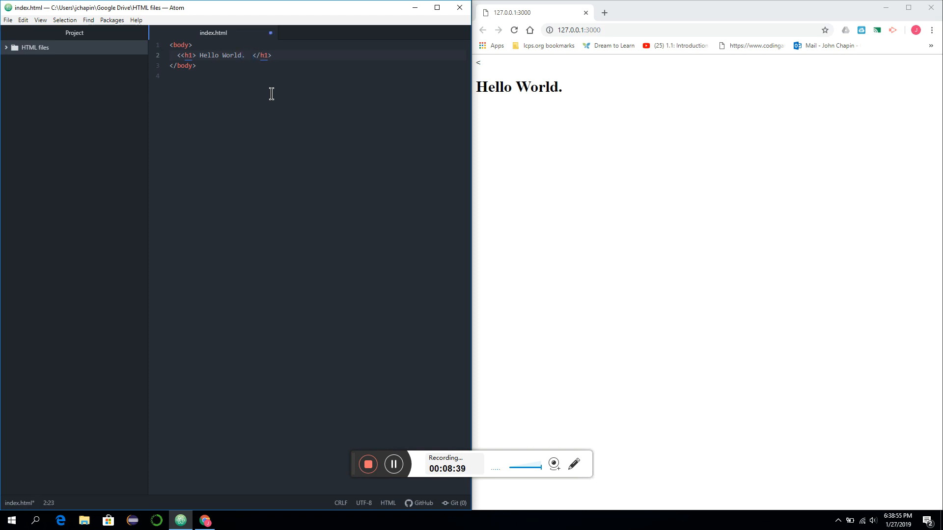
{"action": "type", "text": "s is my f"}
{"action": "type", "text": "irst htmls"}
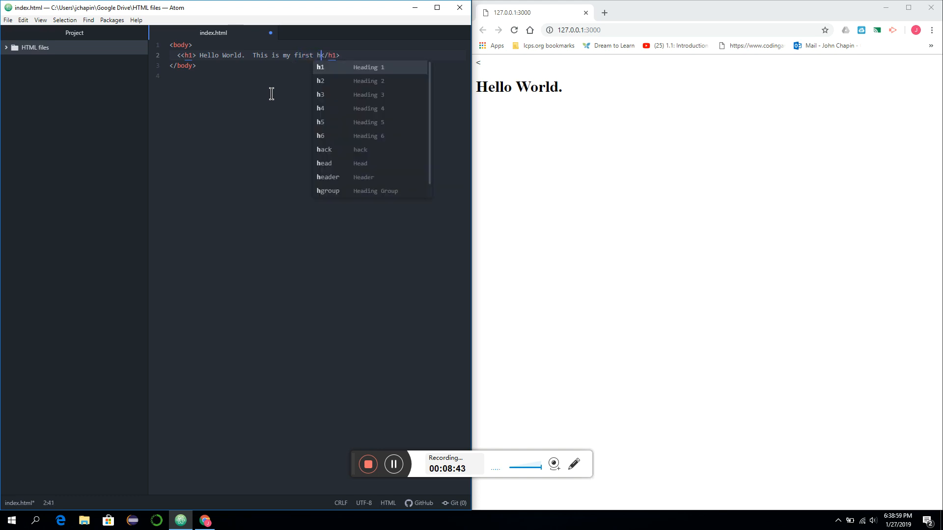
{"action": "key", "text": "ctrl+s"}
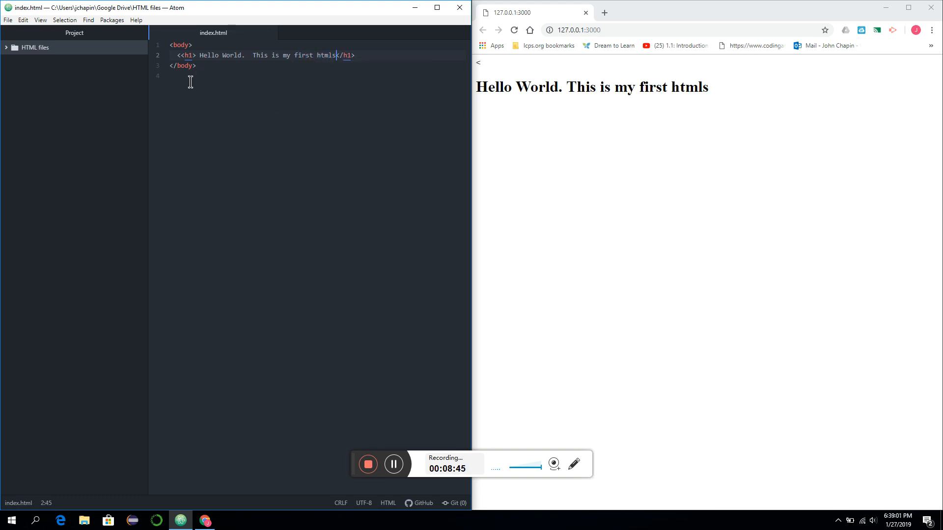
Delete the extra "<" before the opening h1 tag and the final "s" of "htmls", saving index.html after each fix.
{"action": "left_click", "coordinate": [184, 55]}
{"action": "key", "text": "BackSpace"}
{"action": "key", "text": "ctrl+s"}
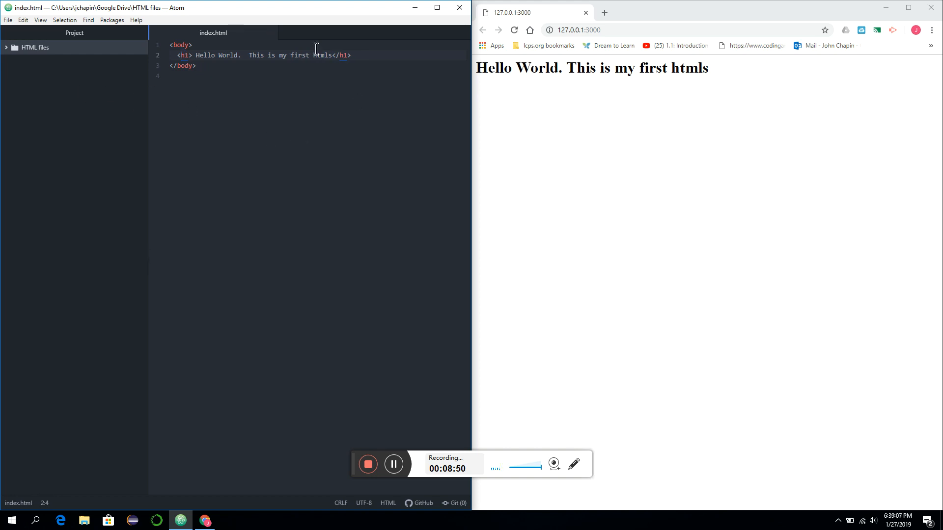
{"action": "left_click", "coordinate": [334, 56]}
{"action": "key", "text": "BackSpace"}
{"action": "key", "text": "ctrl+s"}
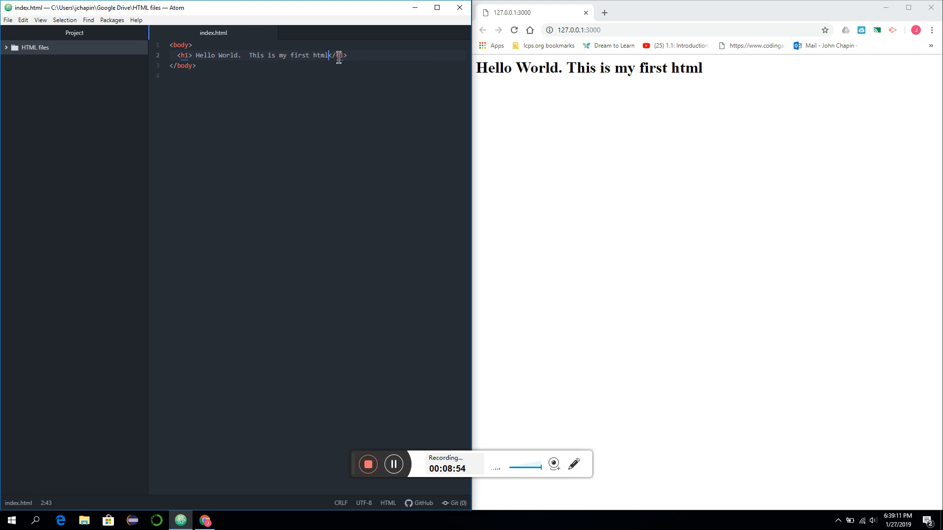